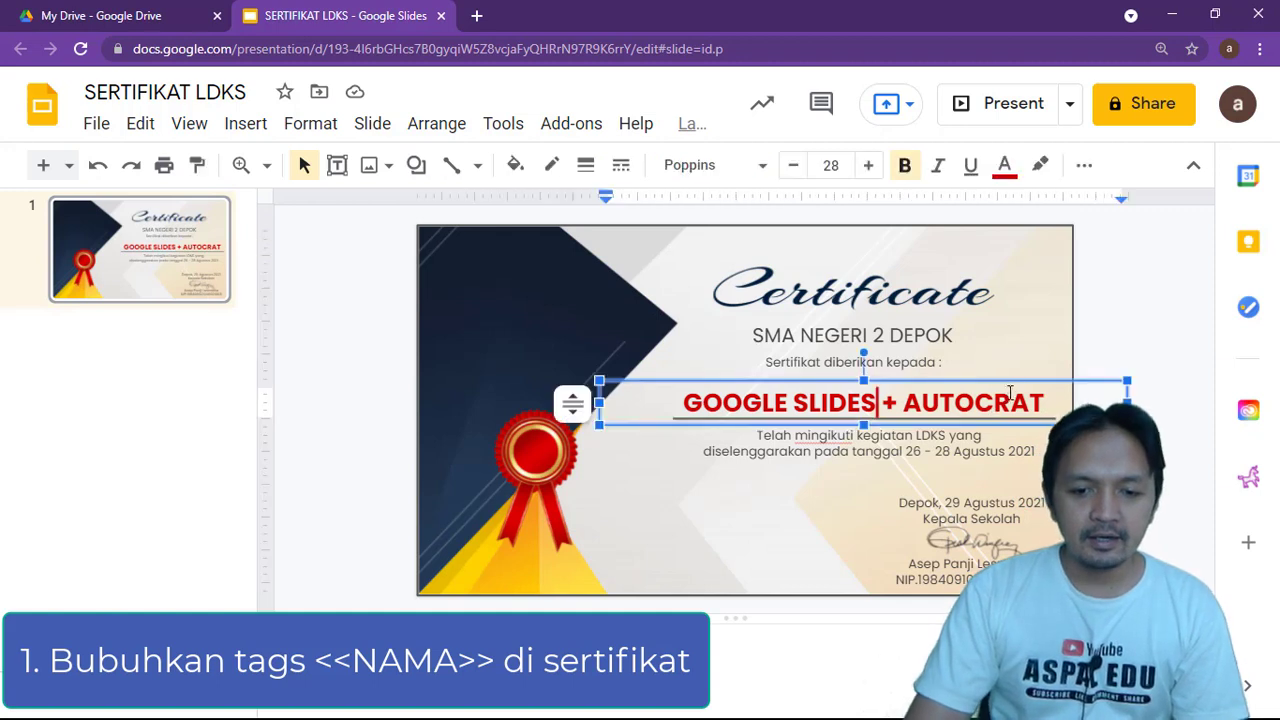
Overwrite the certificate's 'GOOGLE SLIDES + AUTOCRAT' sample name line with the <<NAMA>> tag
drag(1037, 404, 682, 403)
text(<<)
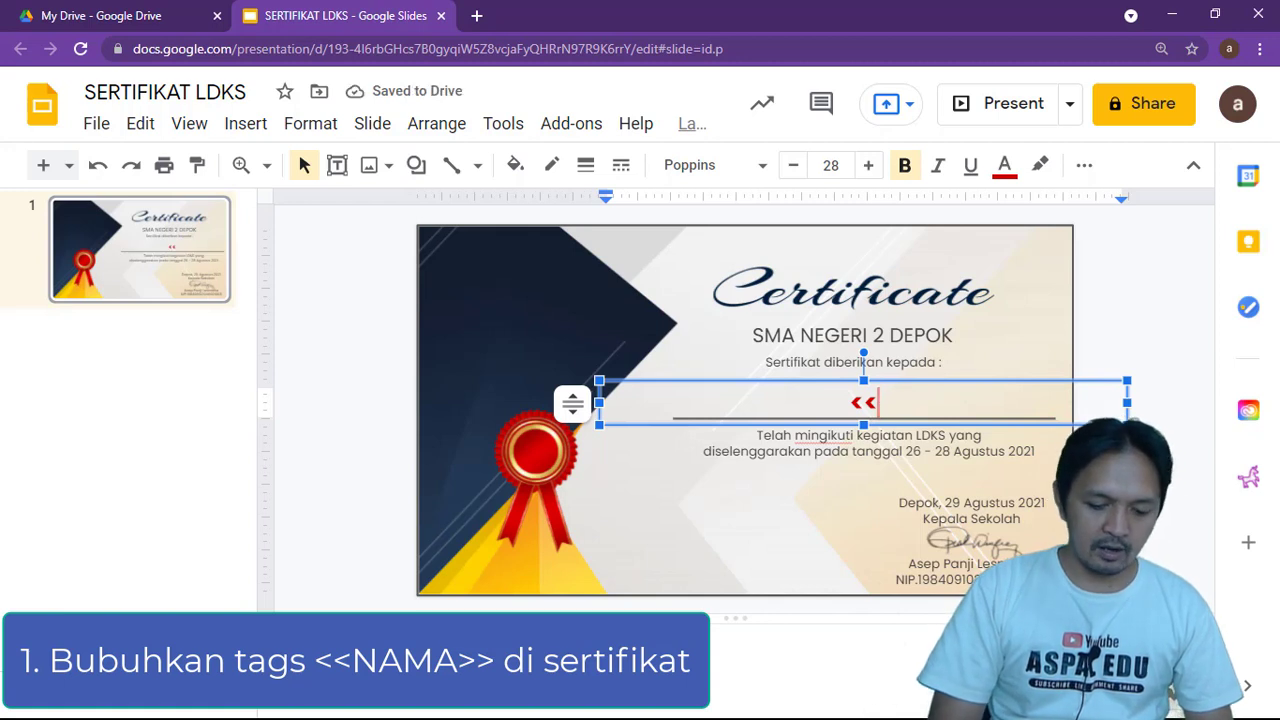
text(NAMA>>)
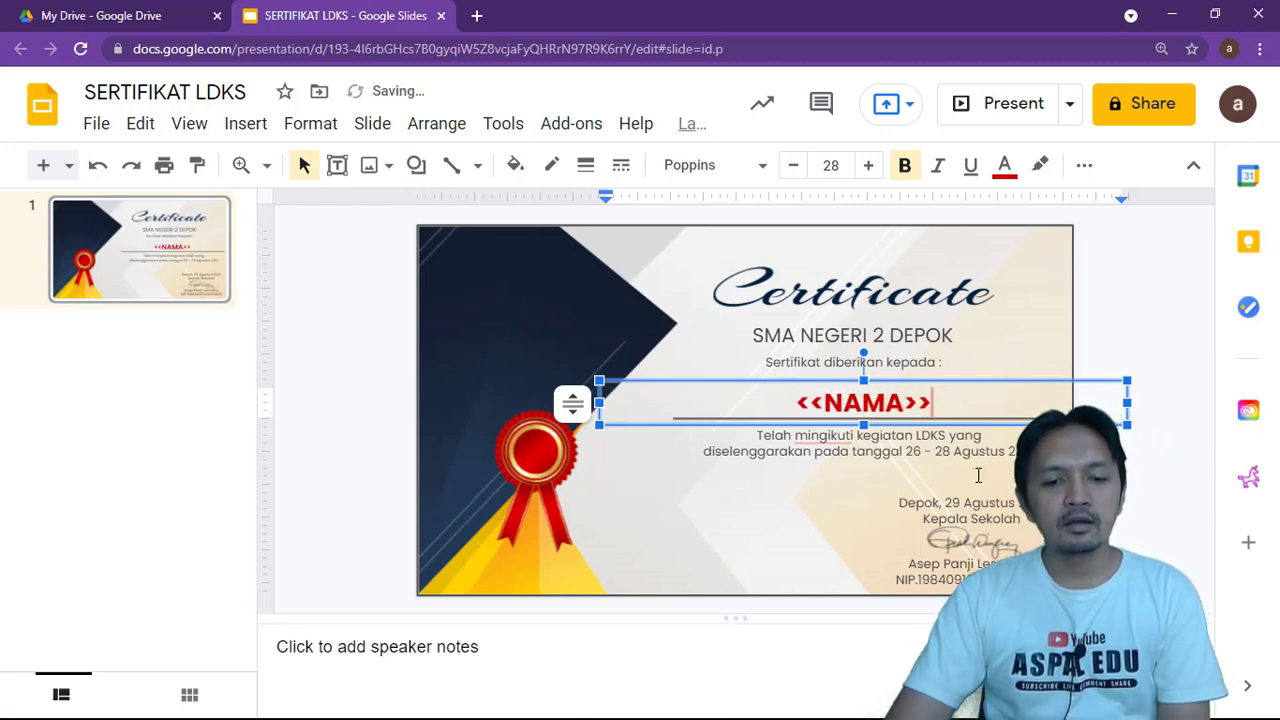
drag(932, 402, 788, 406)
click(932, 402)
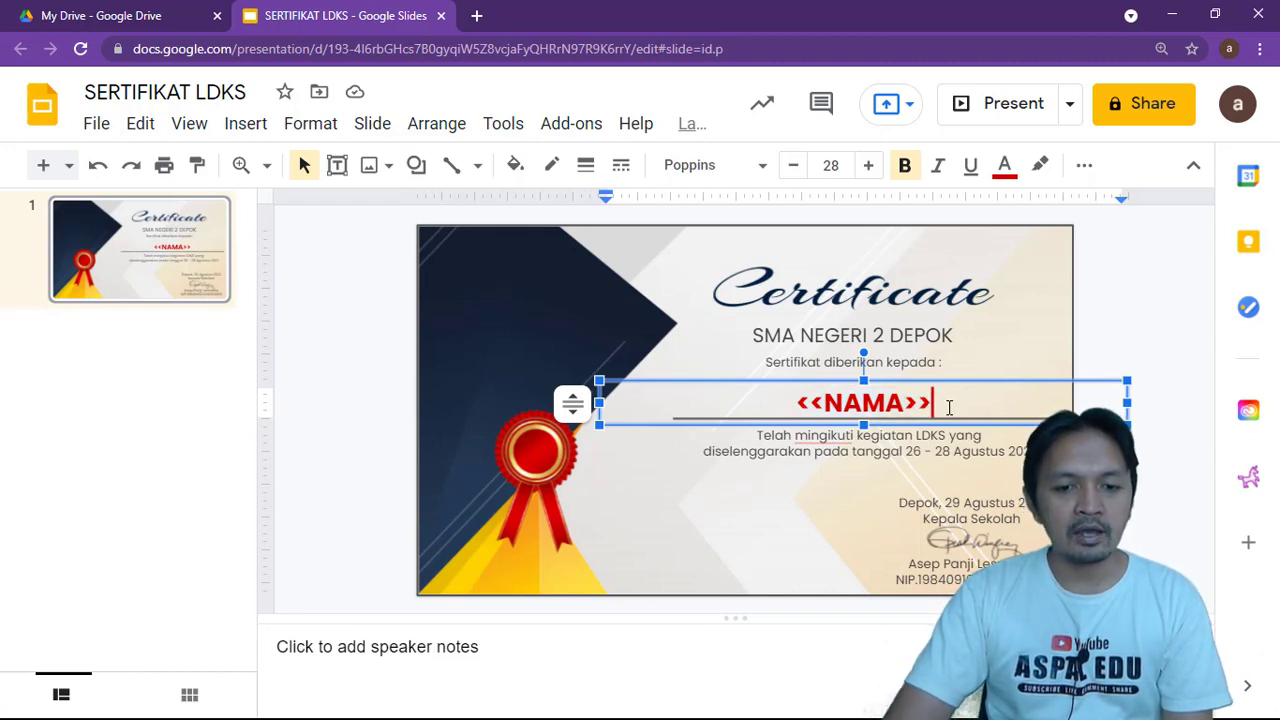
Create a blank Google Form by going to forms.new in a new tab
click(477, 16)
click(430, 47)
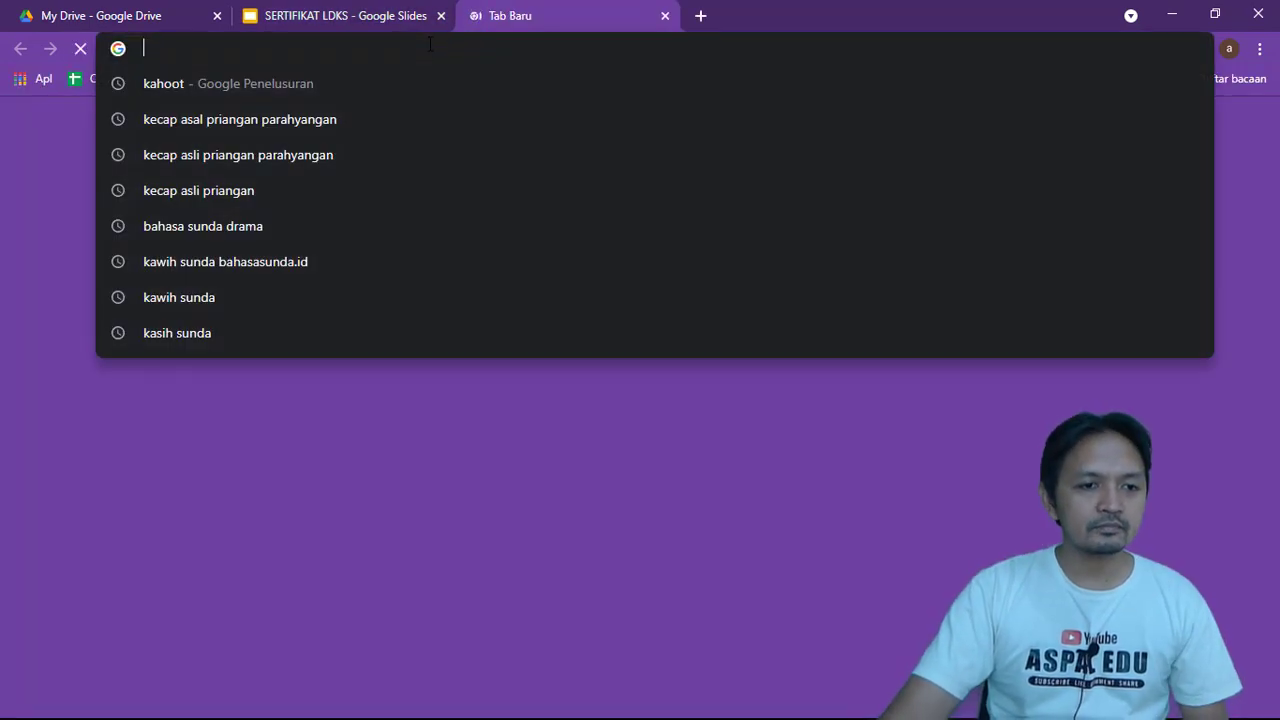
text(FORMS)
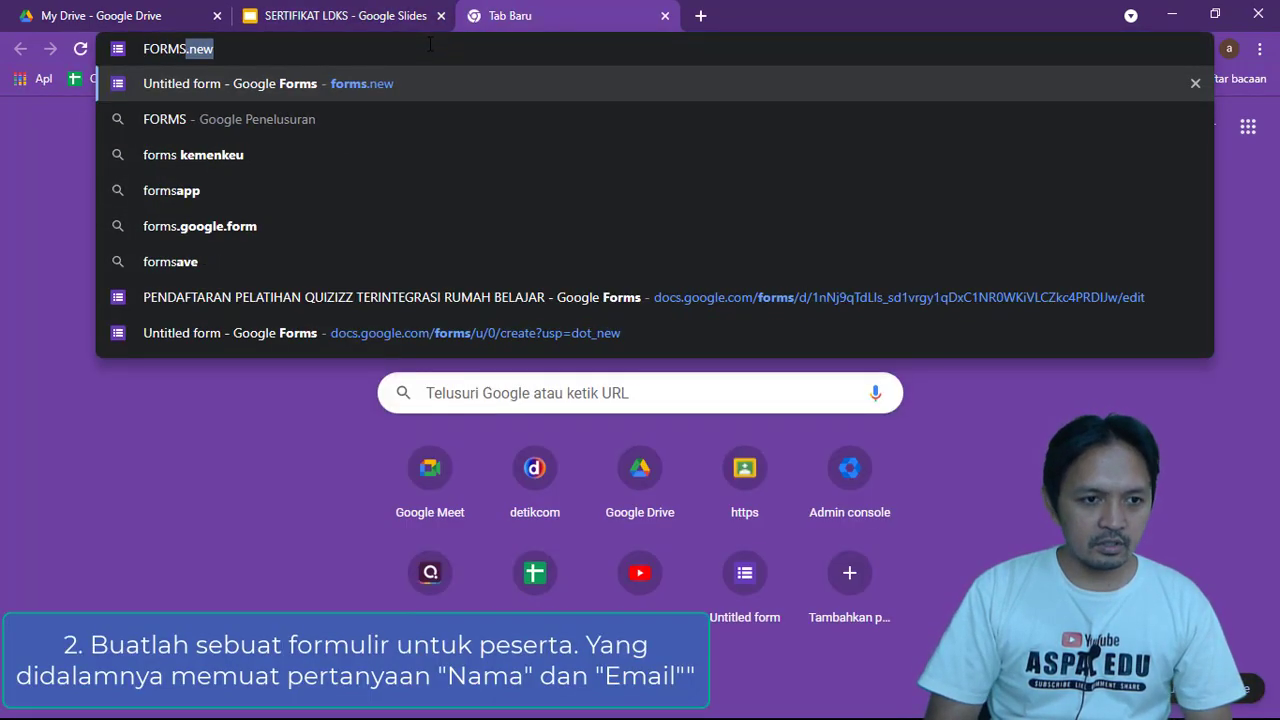
text(.new)
key(Return)
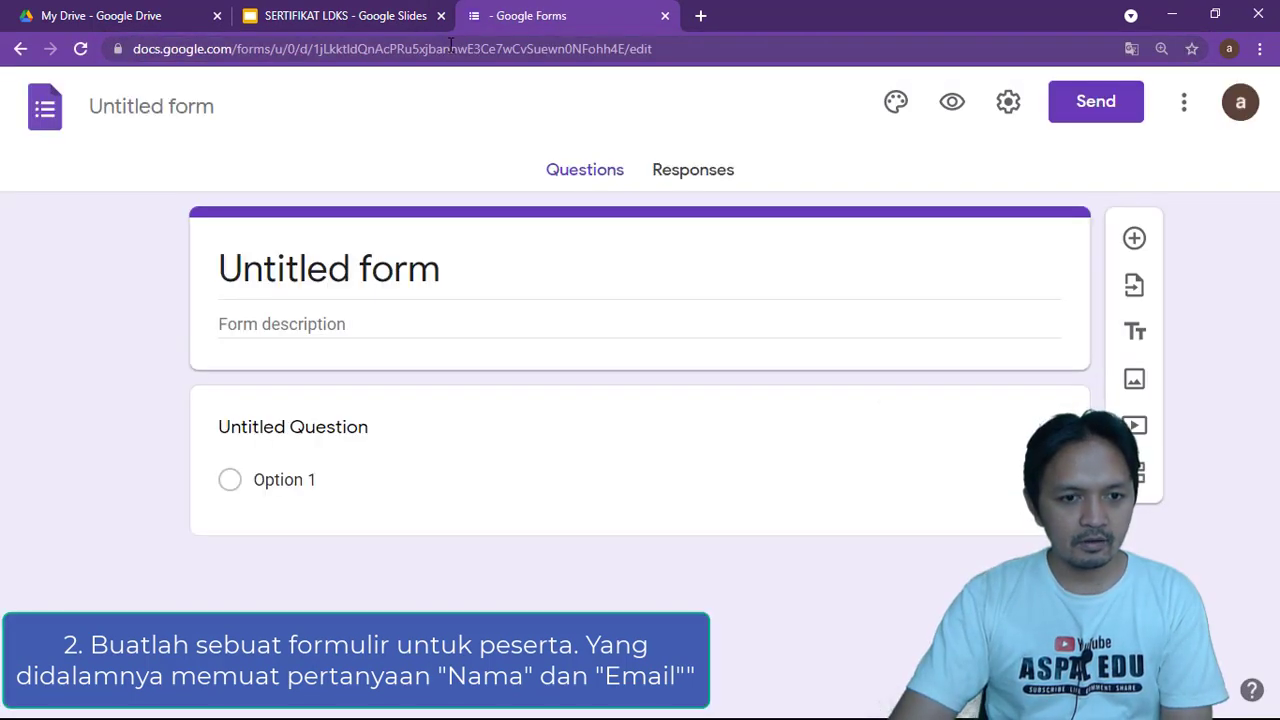
Rename the untitled form to 'FORMULIR REGISTRASI LDKS'
click(185, 104)
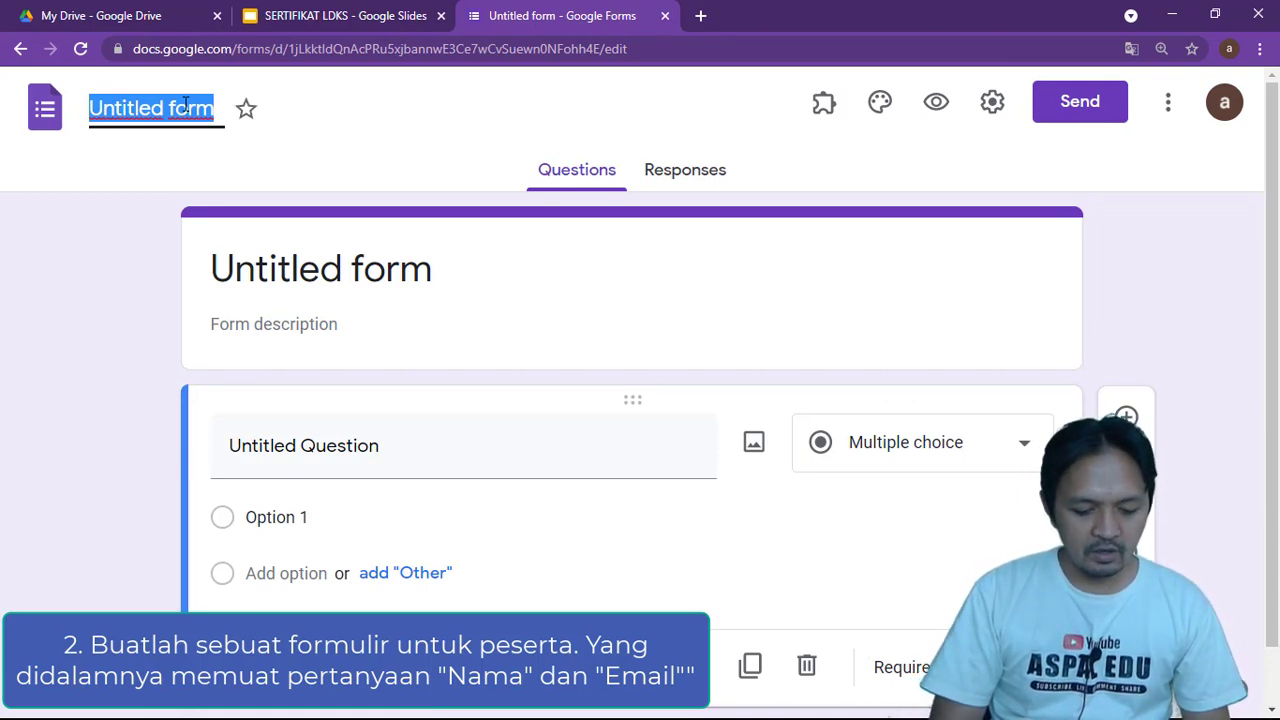
text(FORMULIR)
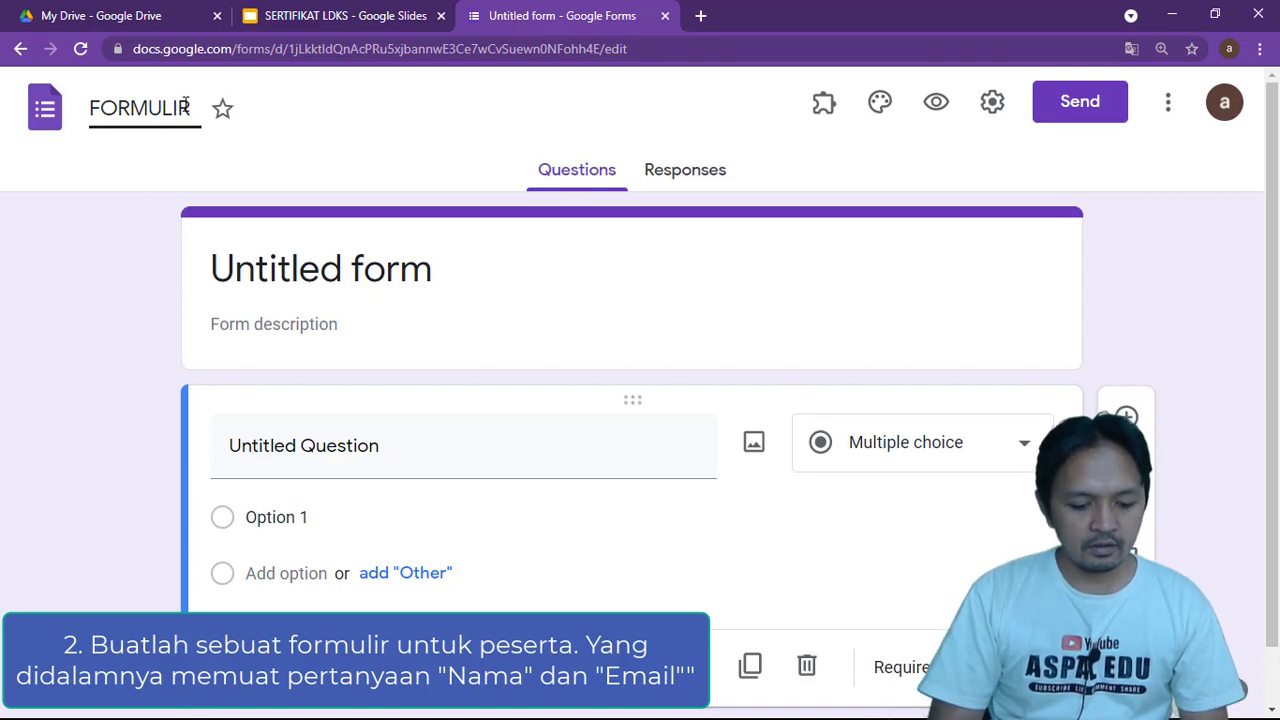
text( REGISTRASI)
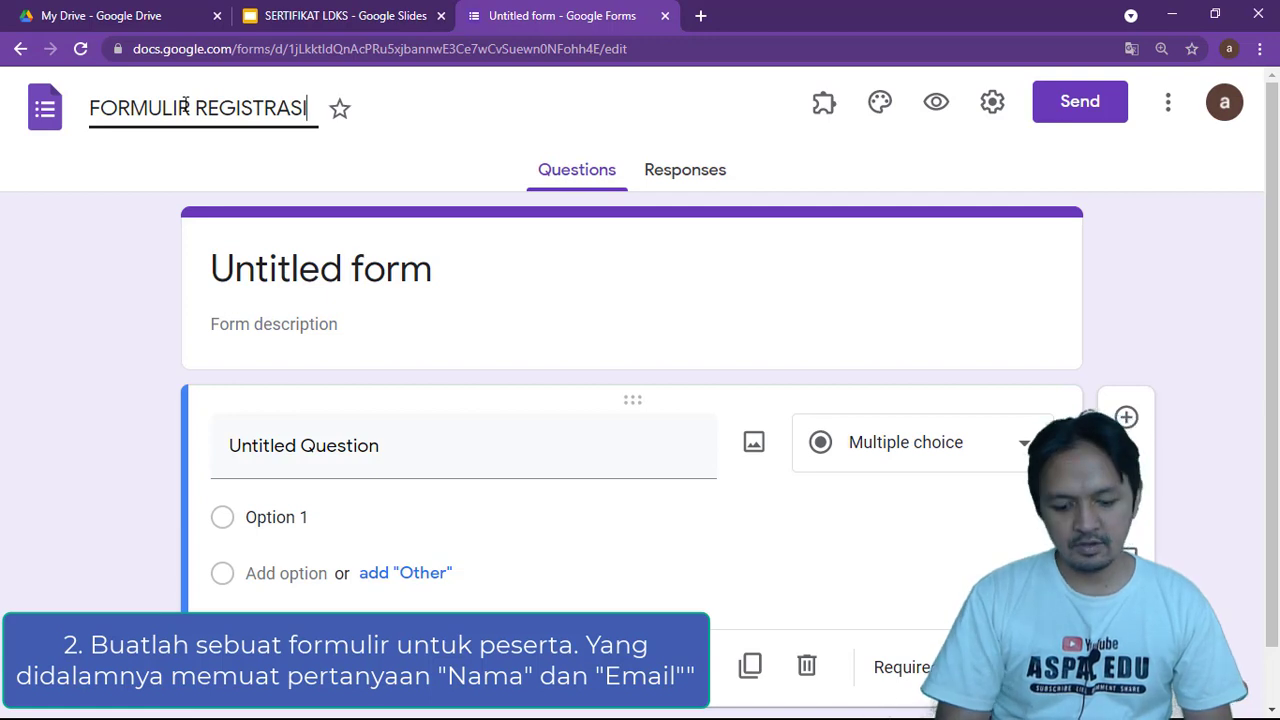
text( LDKS)
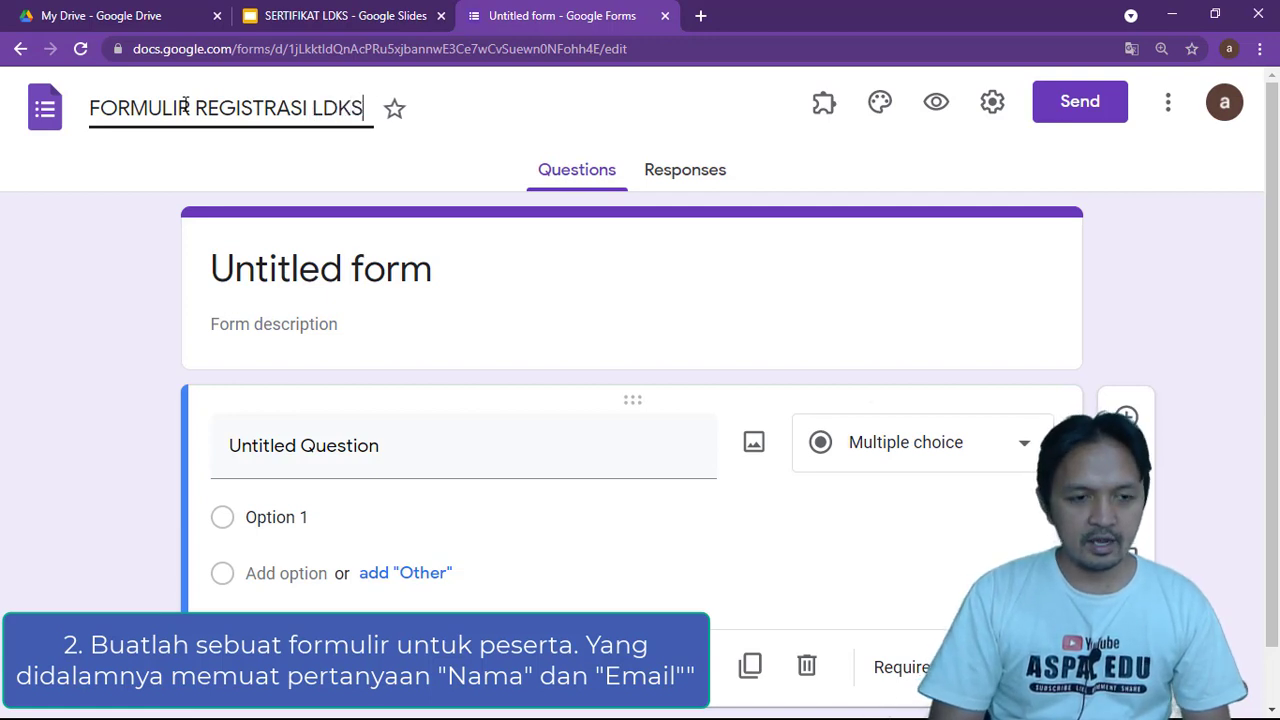
click(228, 215)
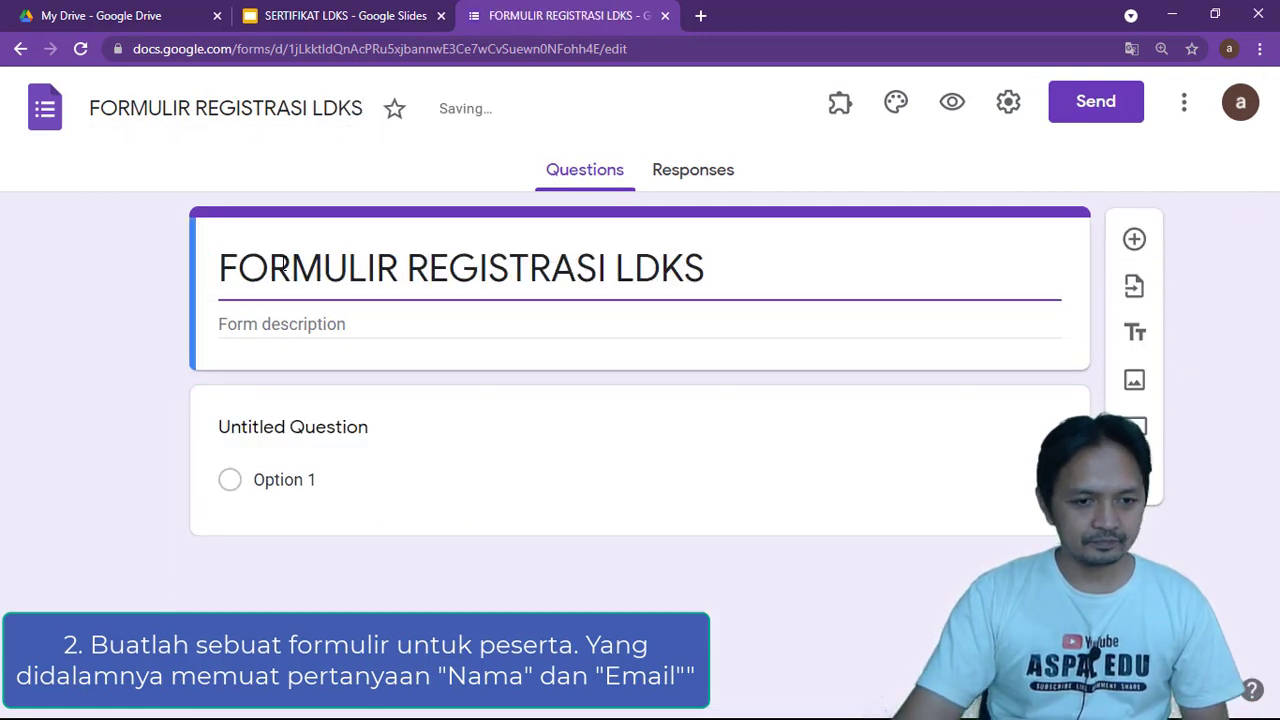
Title the first question NAMA and add a KELAS question after it
click(368, 445)
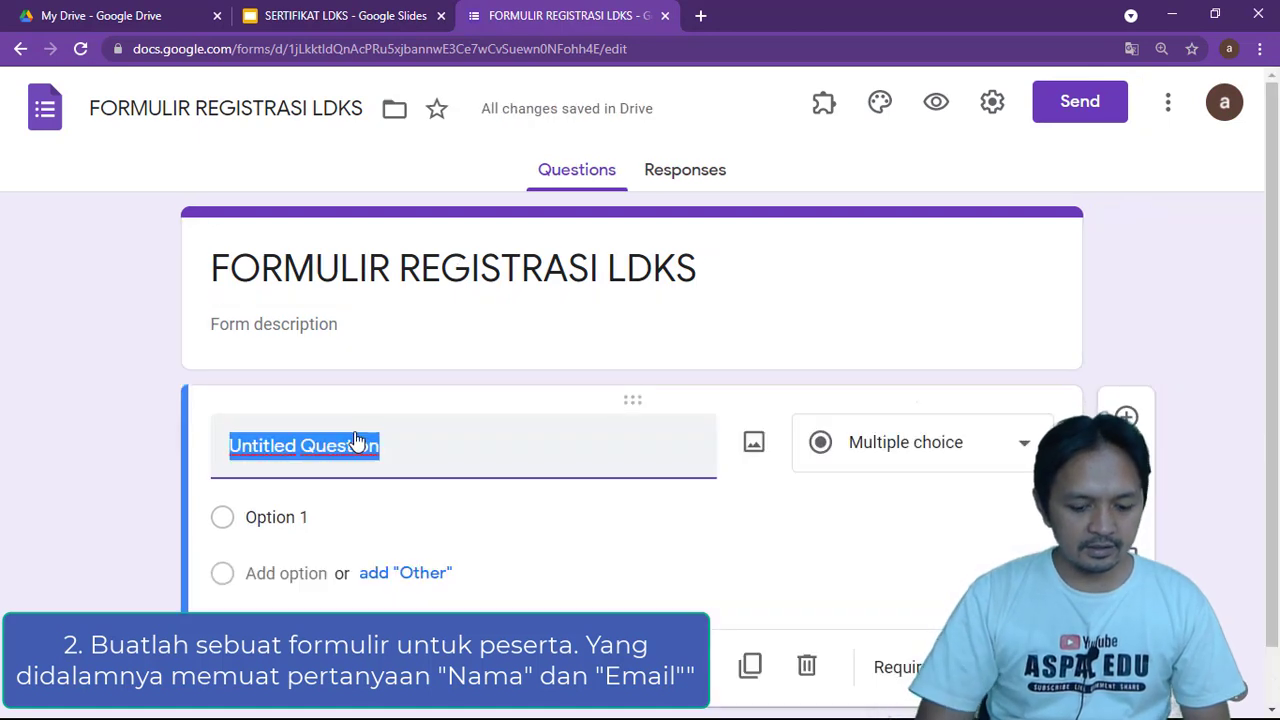
text(NAMA)
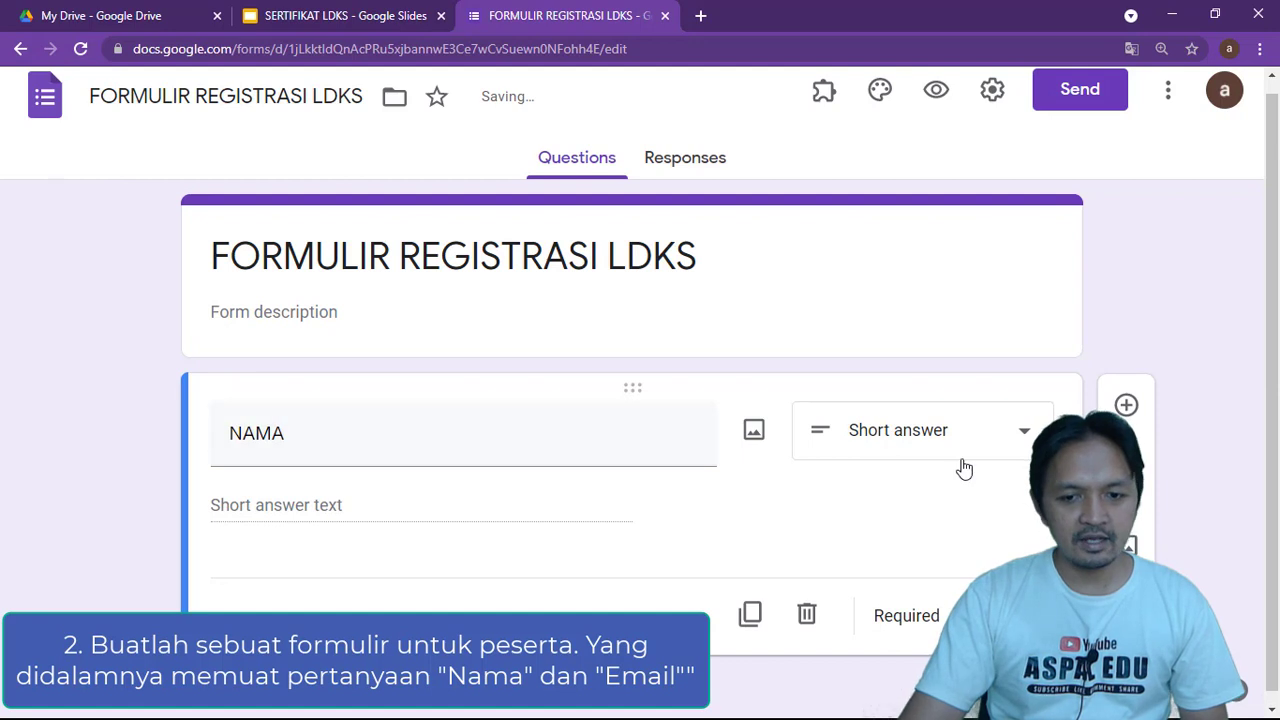
click(1126, 394)
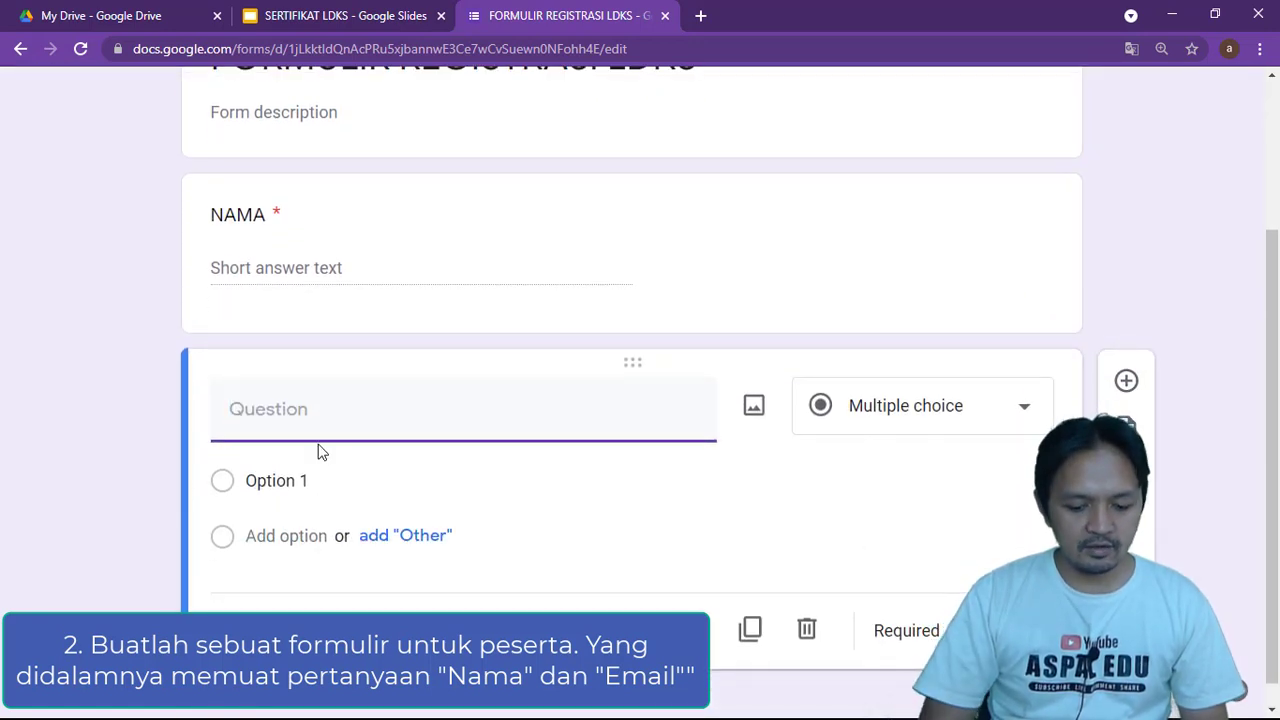
text(KELAS)
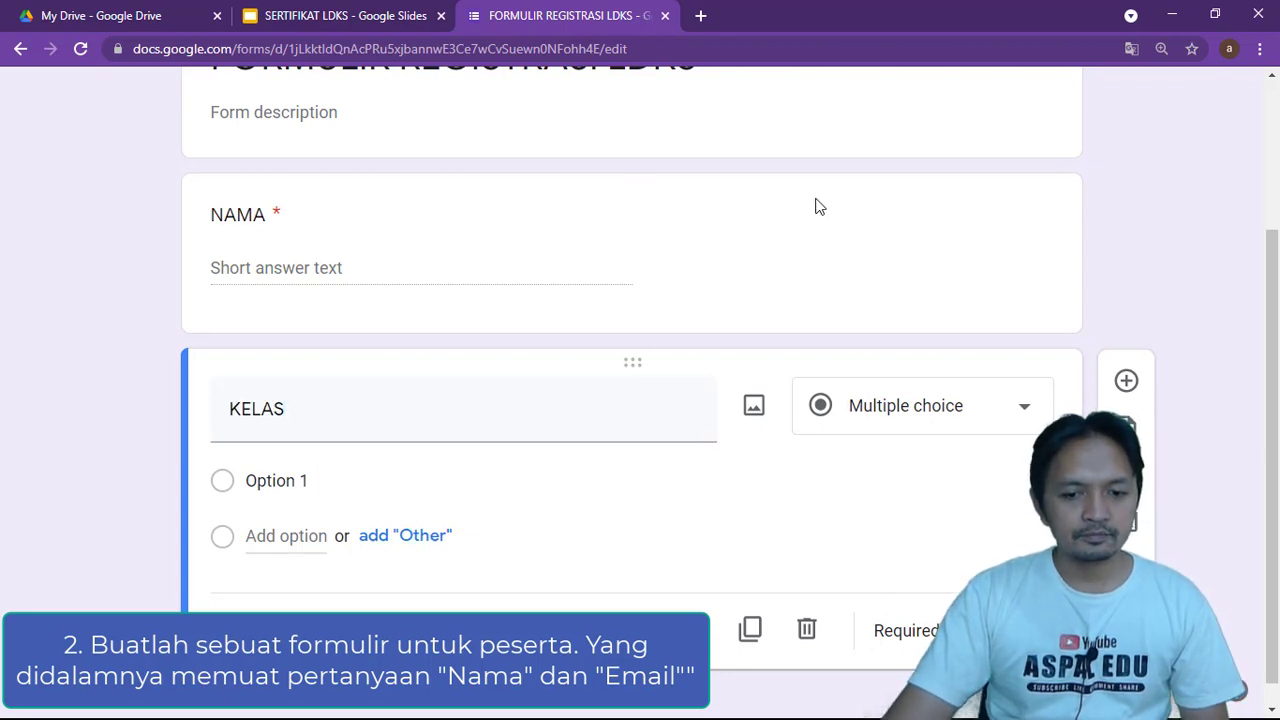
Insert an EMAIL question below NAMA
click(462, 274)
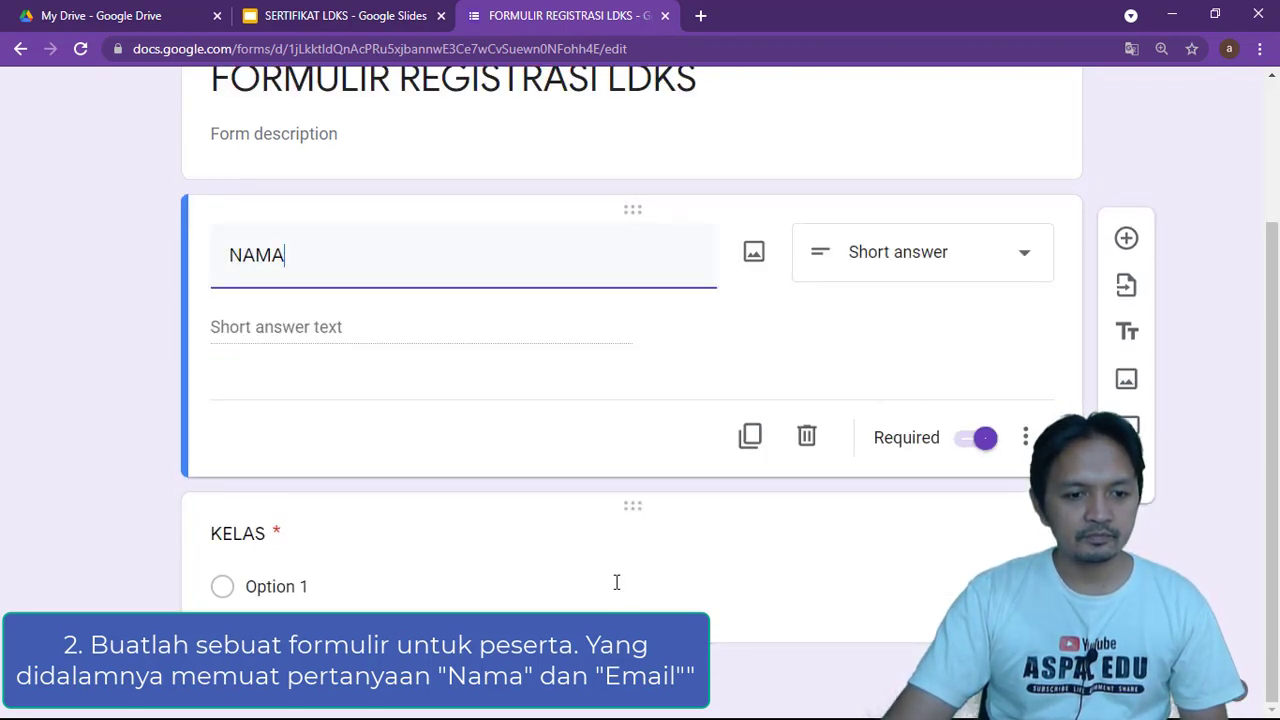
click(1126, 238)
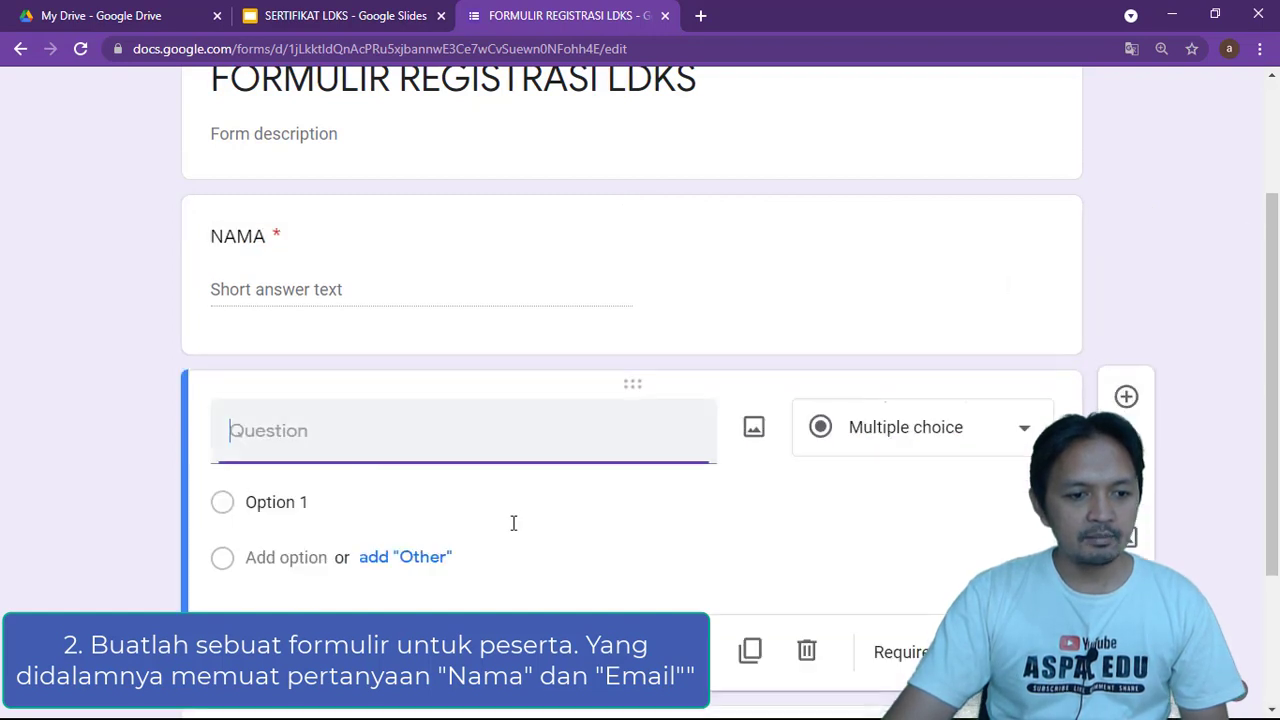
text(EMAIL)
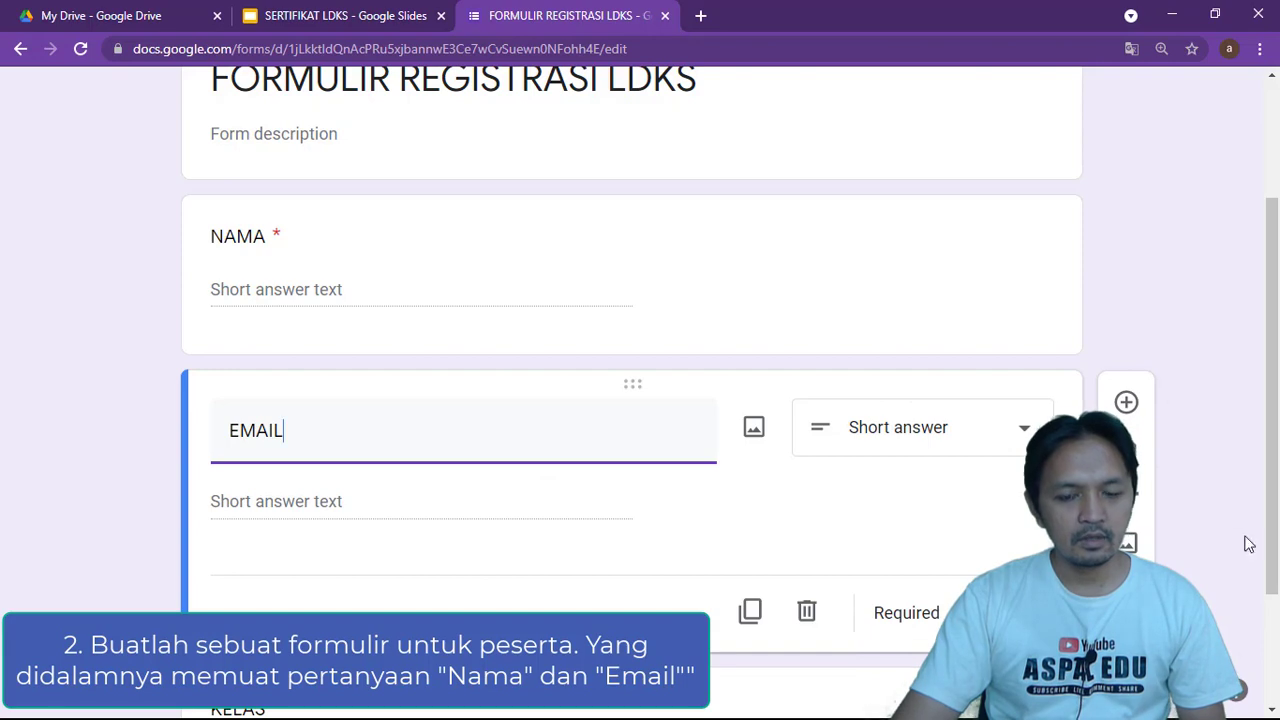
scroll(600, 460, up, 3)
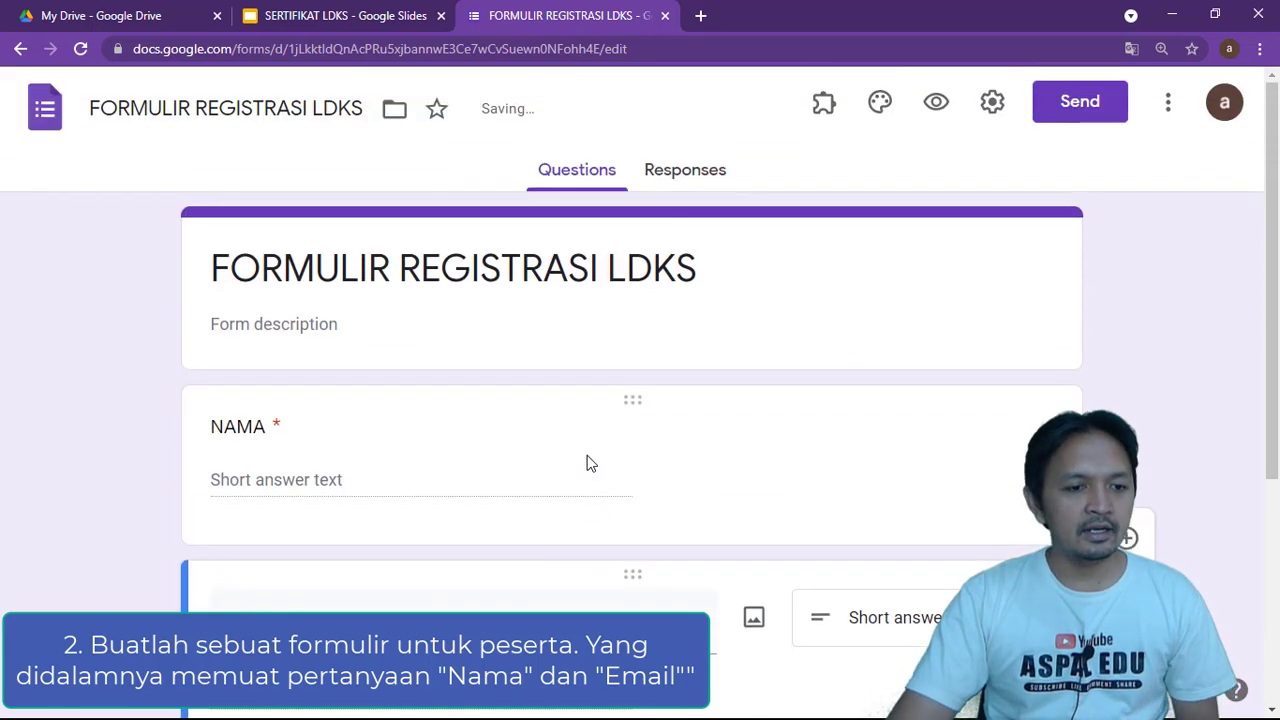
scroll(600, 480, down, 3)
scroll(614, 497, up, 3)
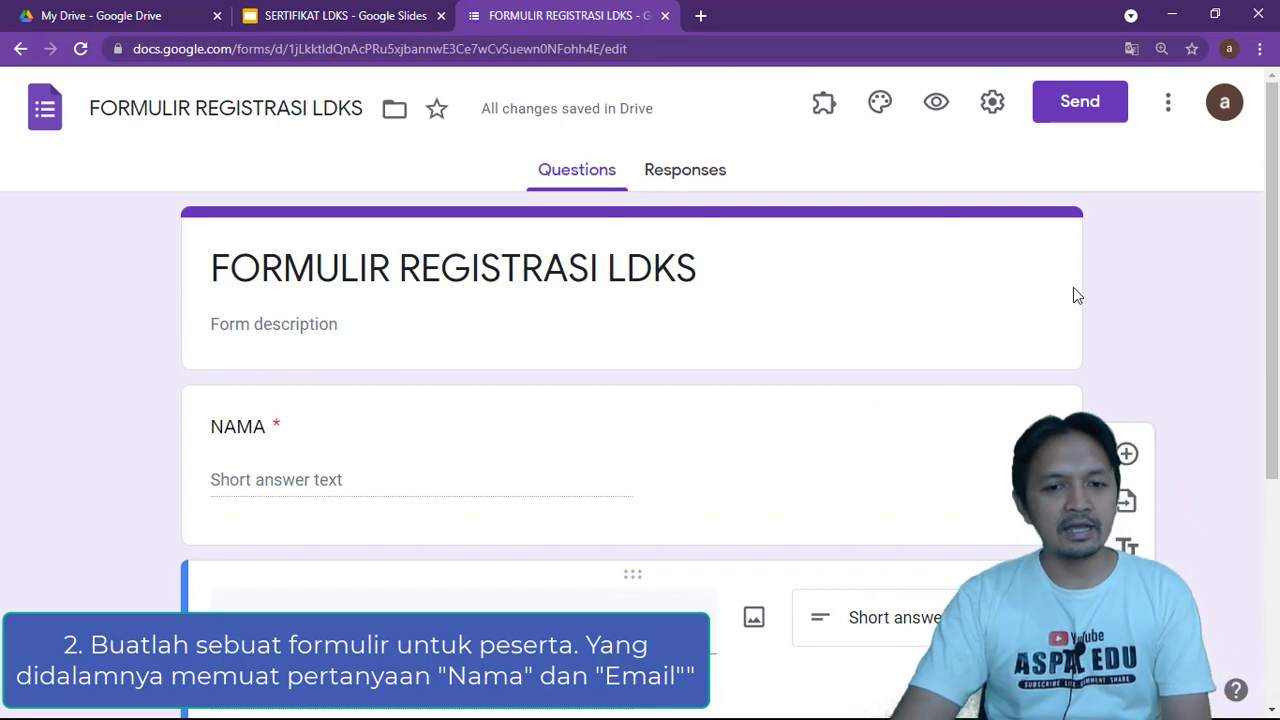
Uncheck the restriction to SMA NEGERI 2 DEPOK users in form settings and save
click(994, 103)
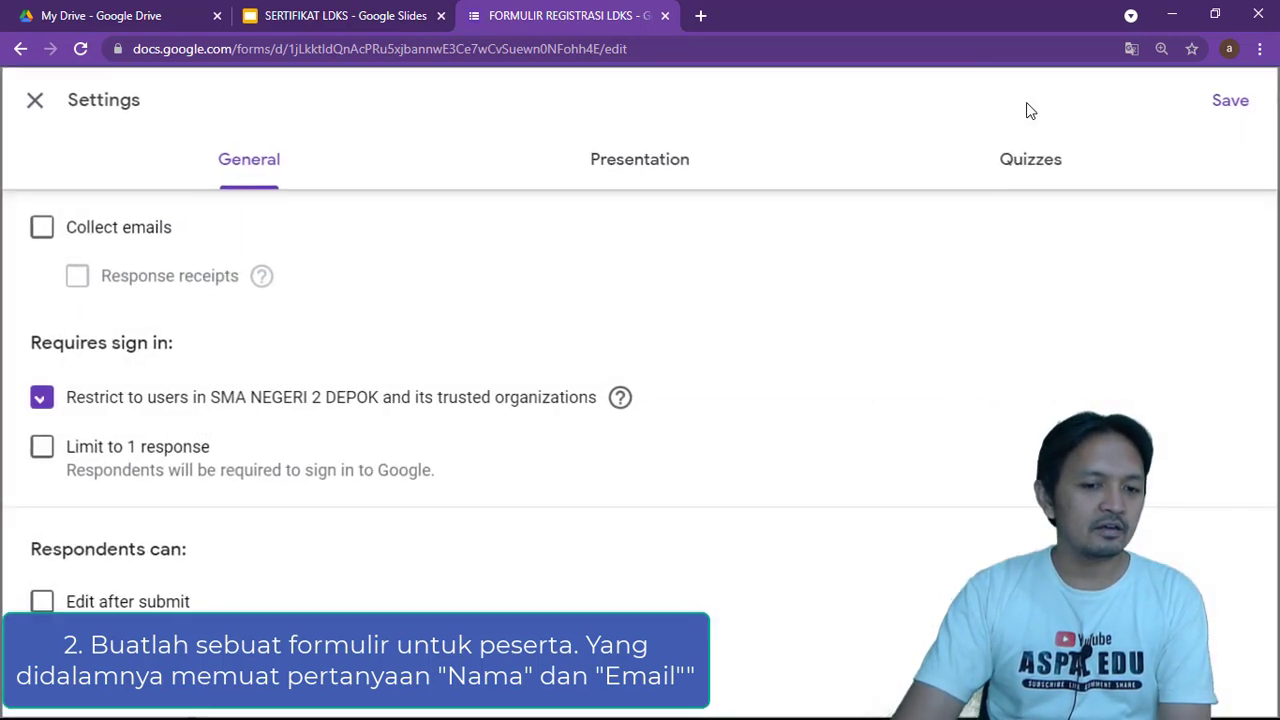
click(42, 398)
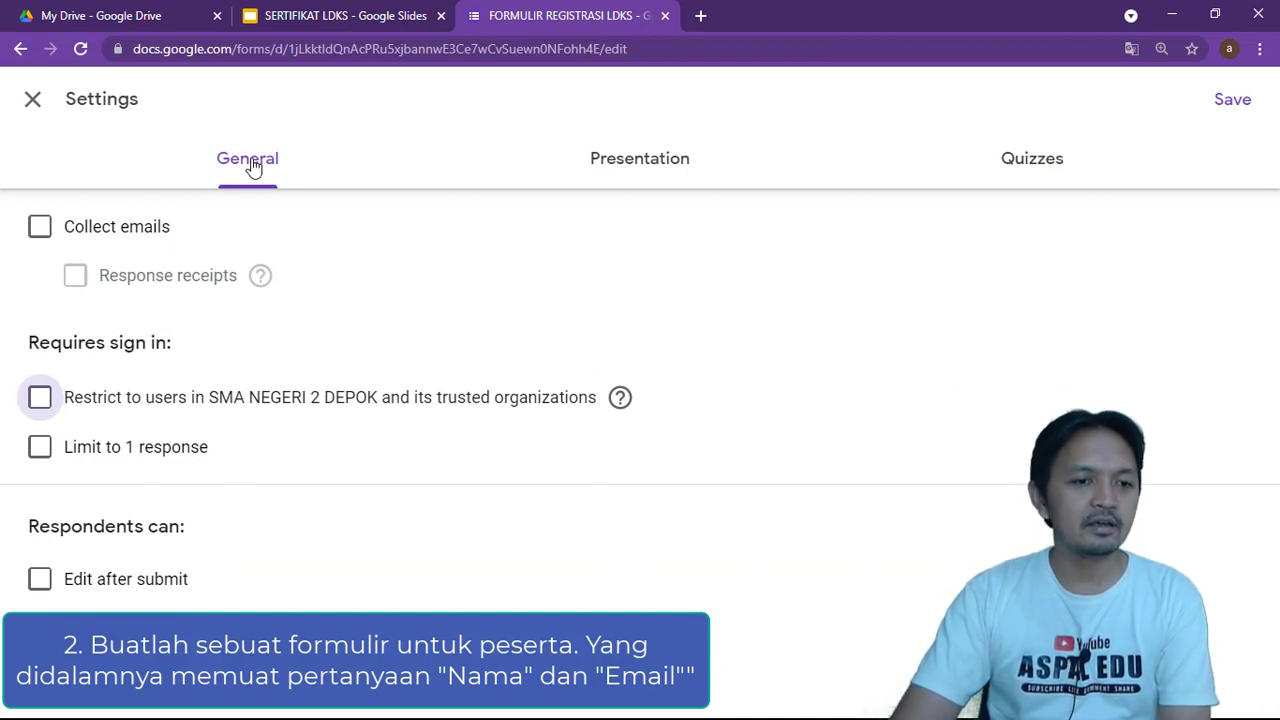
click(1230, 112)
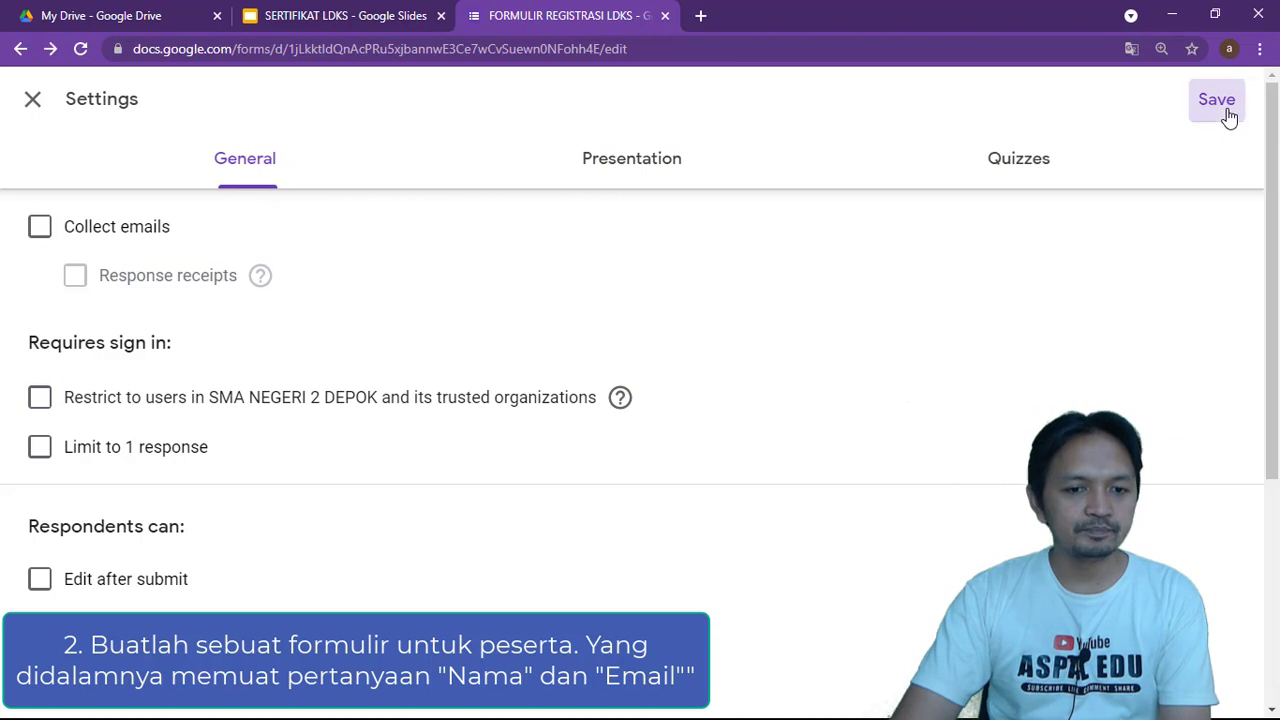
Link the form's responses to a newly created spreadsheet
click(707, 178)
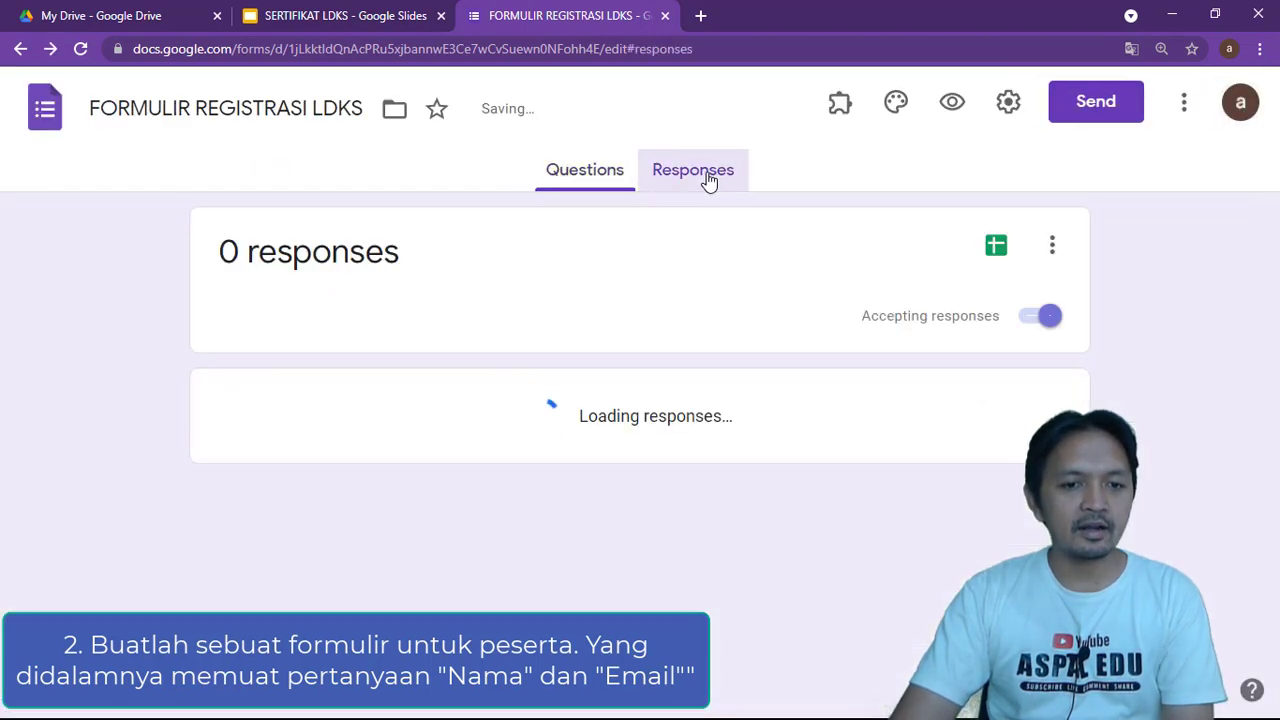
click(986, 250)
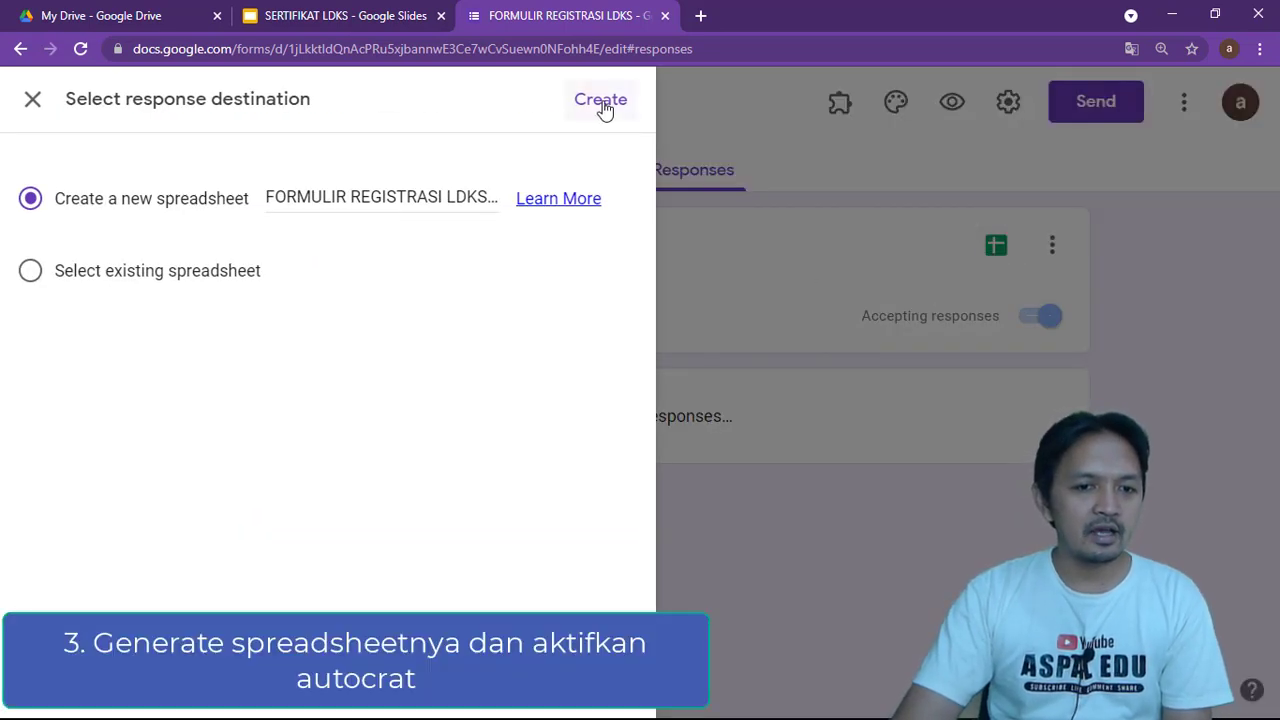
click(602, 104)
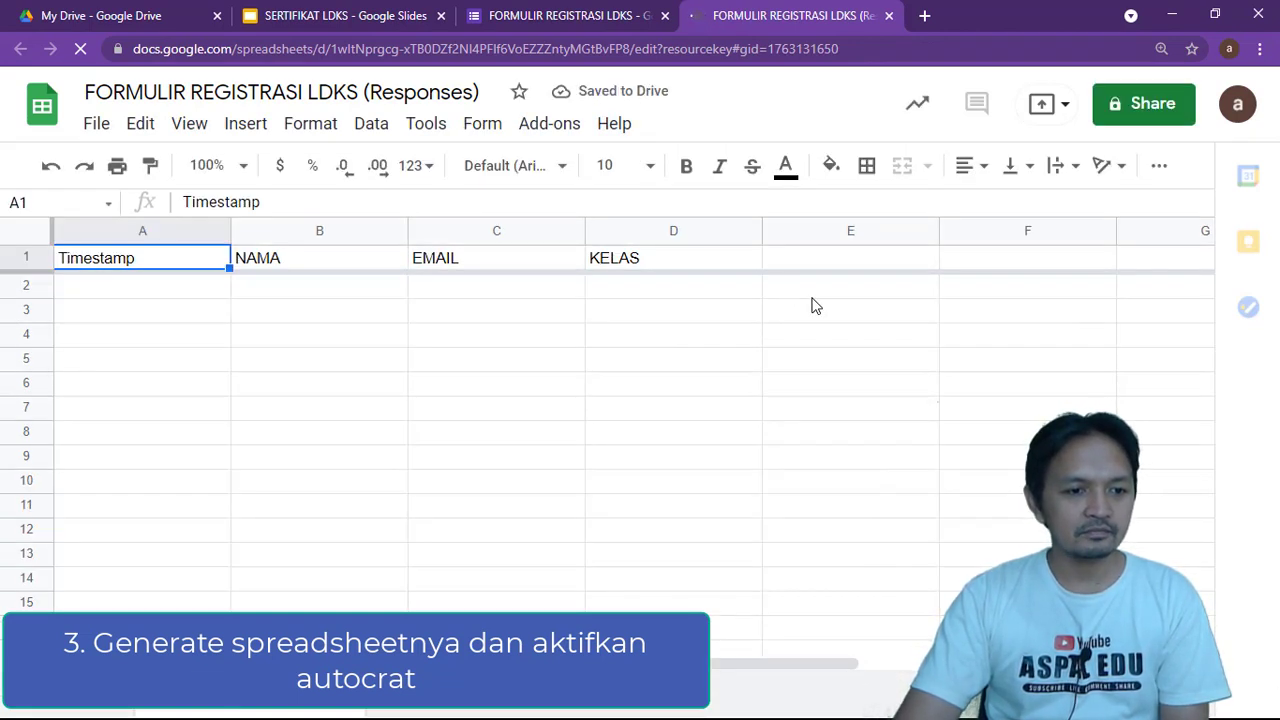
Launch AutoCrat from the Add-ons menu of the responses spreadsheet
click(666, 366)
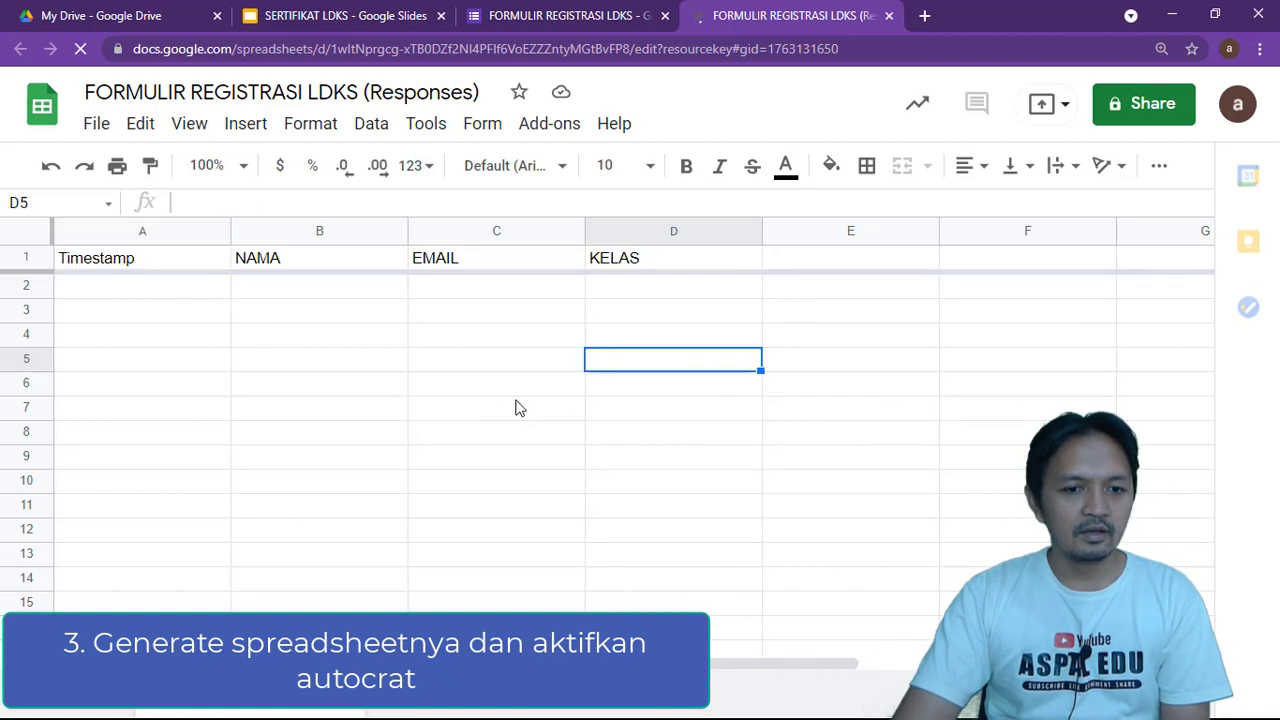
click(423, 368)
click(790, 345)
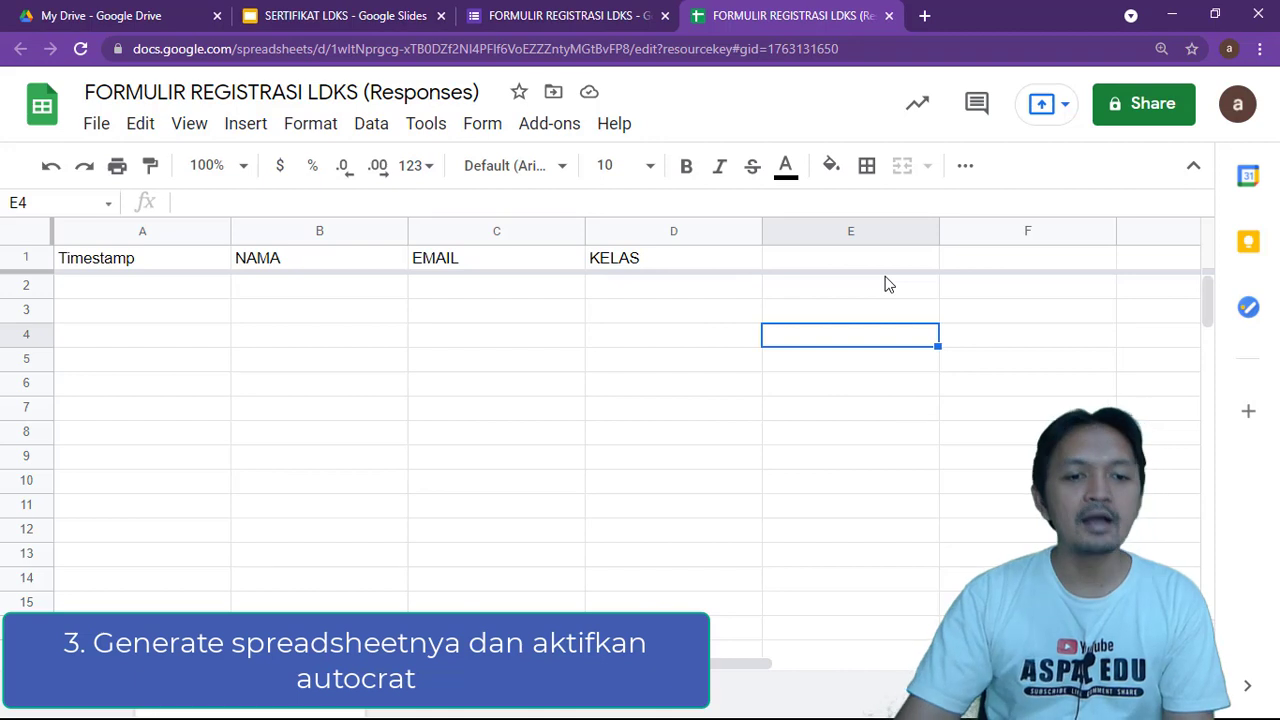
click(530, 132)
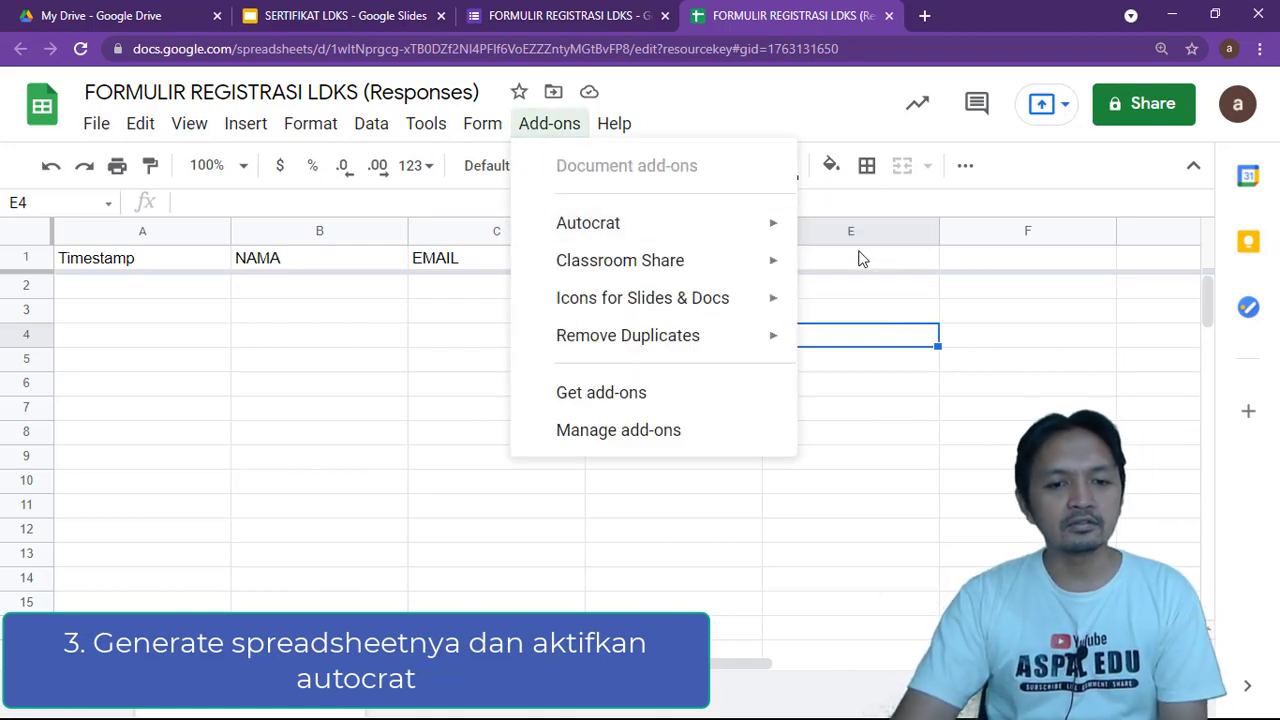
click(812, 241)
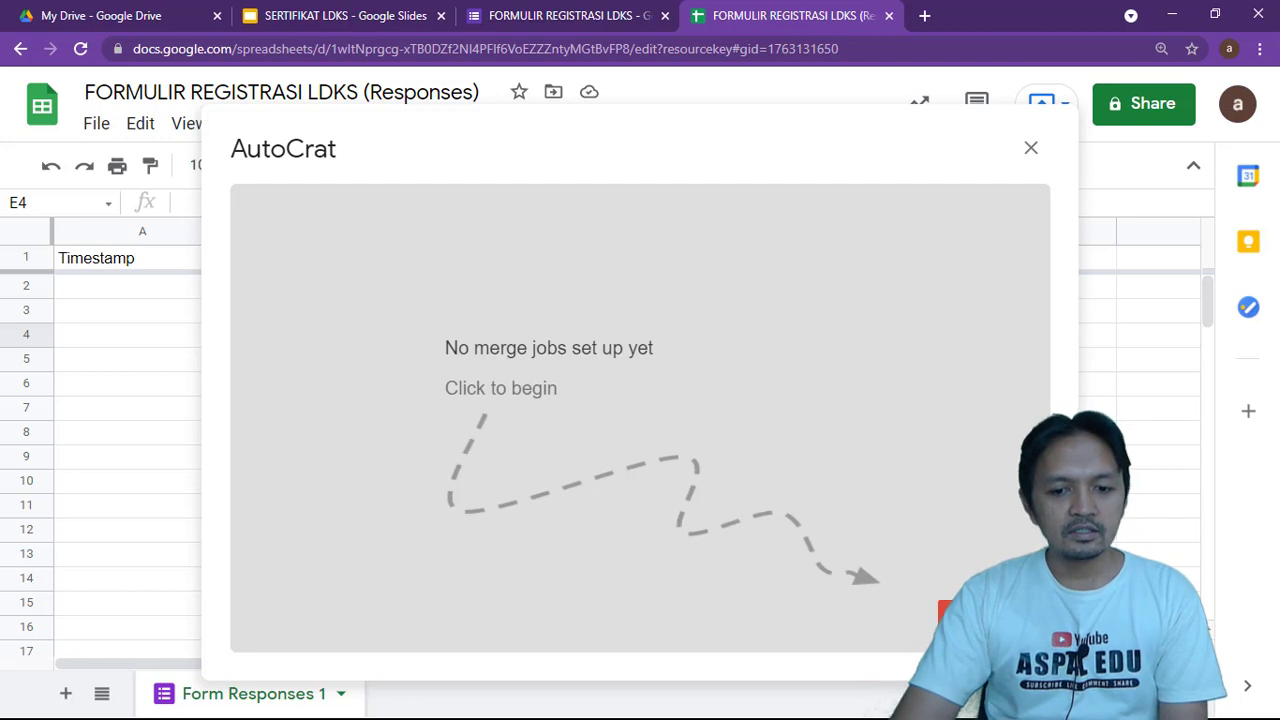
Start a new AutoCrat merge job named SERTIFIKAT OTOMATIS
click(937, 554)
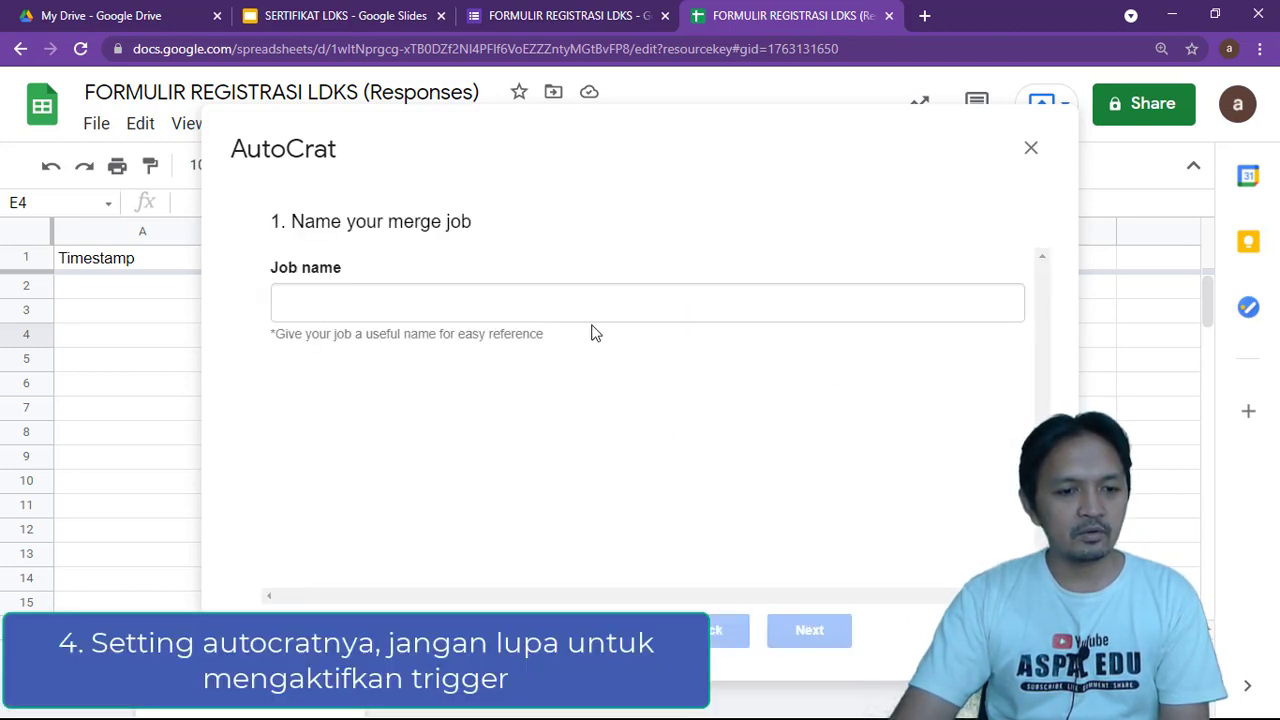
click(581, 308)
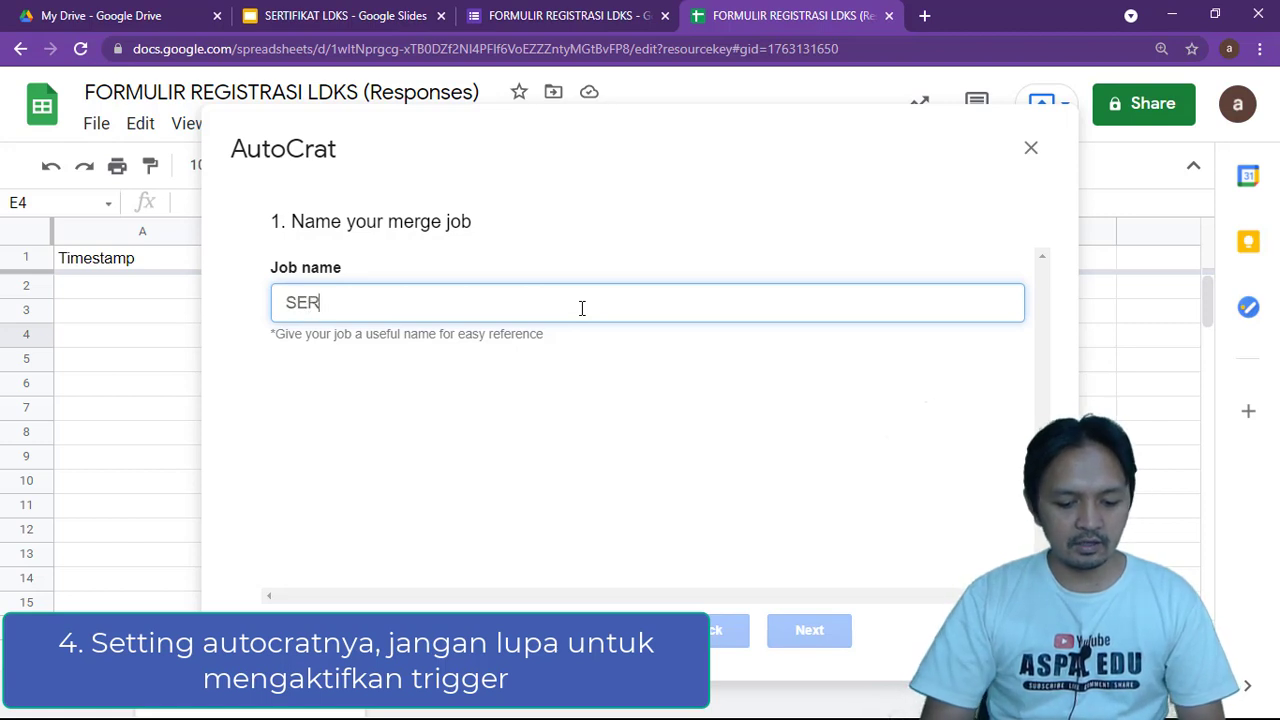
text(SERTIFIKAT OTOMATIS)
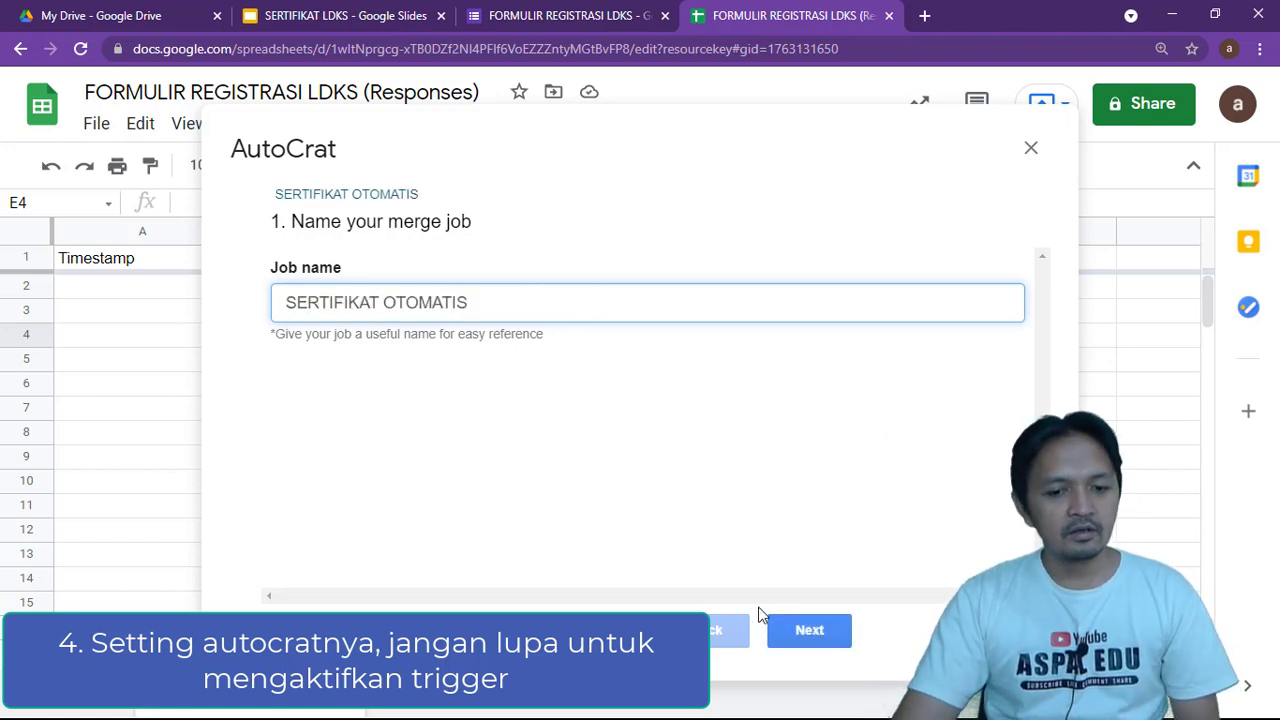
Choose the SERTIFIKAT LDKS slides from Drive as the job's template
click(791, 620)
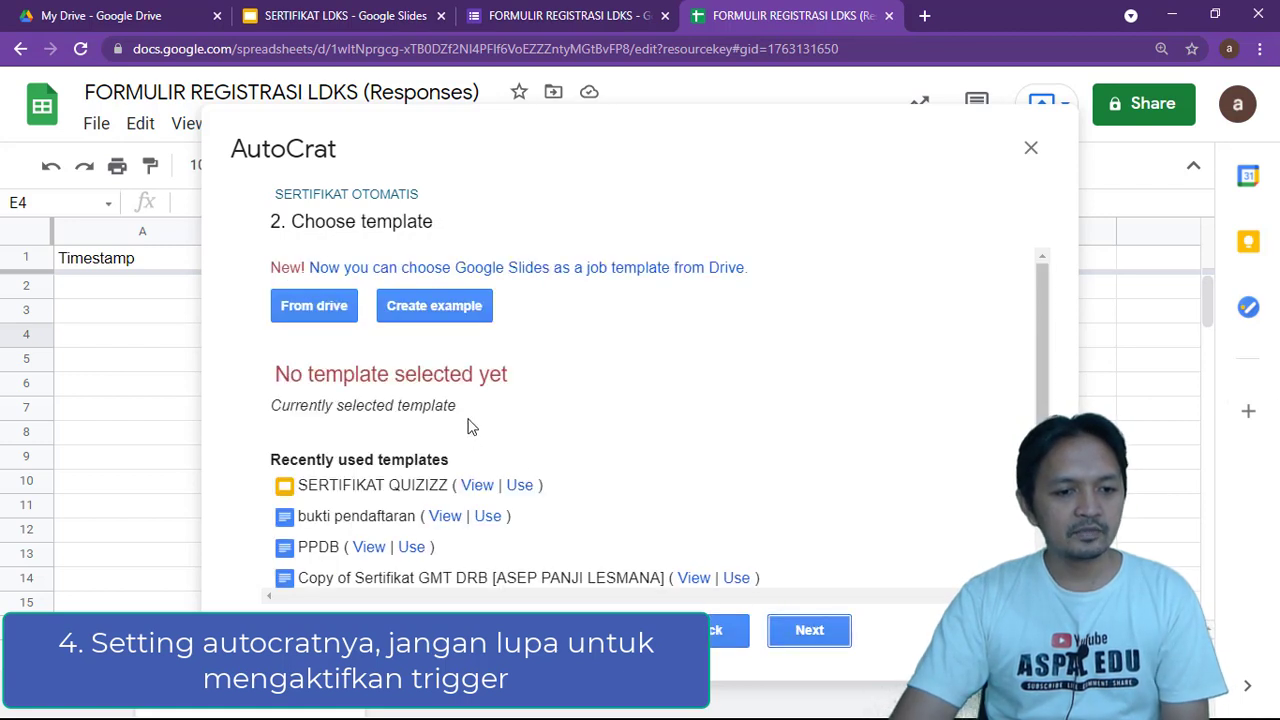
scroll(495, 435, down, 1)
scroll(500, 440, up, 1)
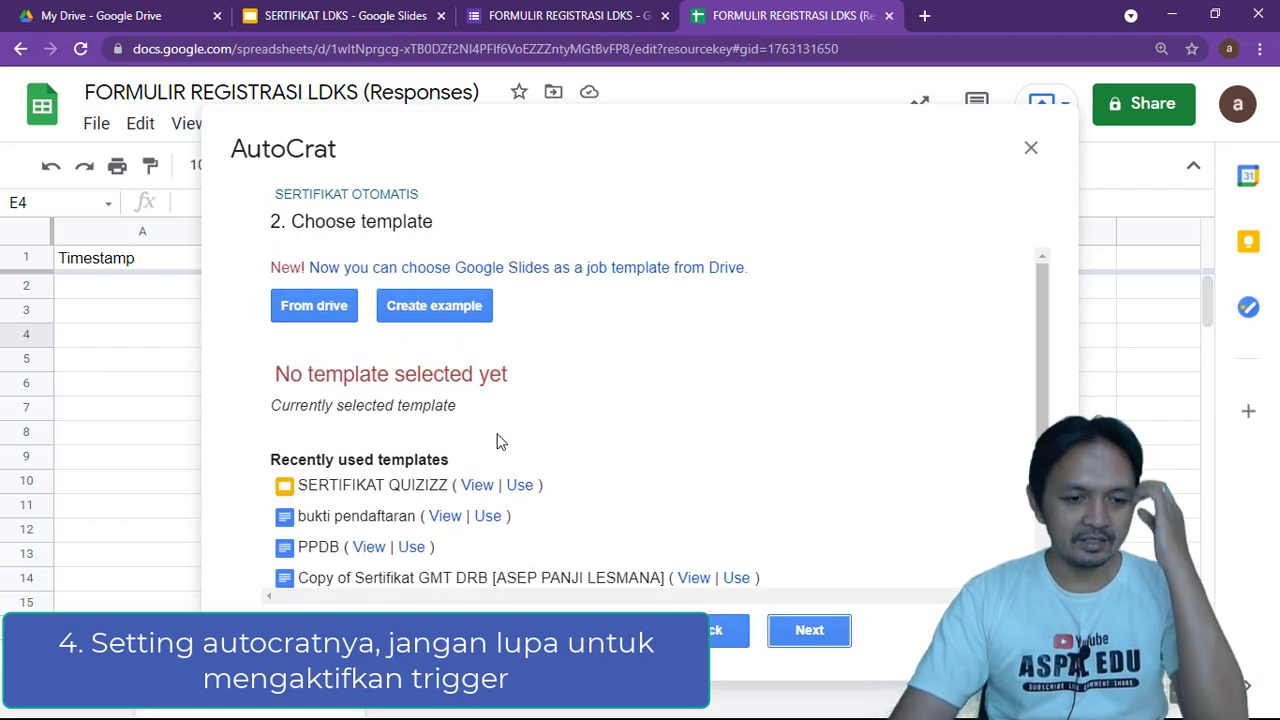
click(342, 313)
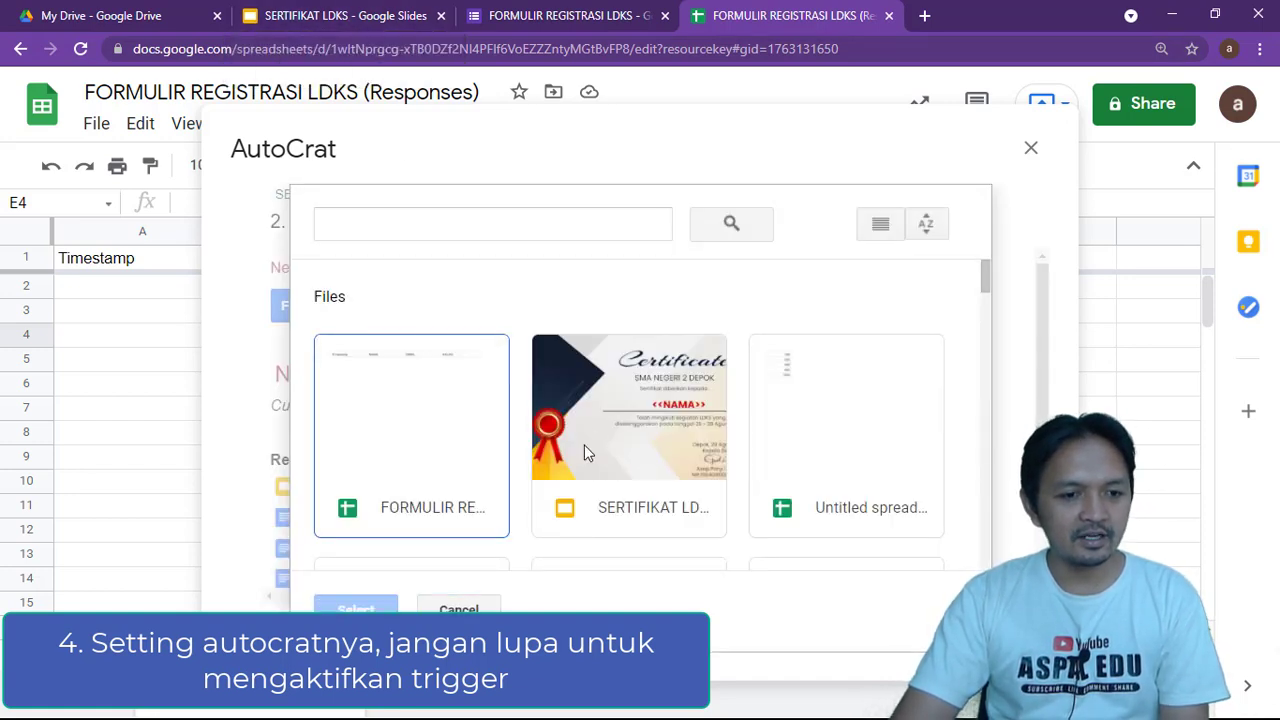
click(630, 463)
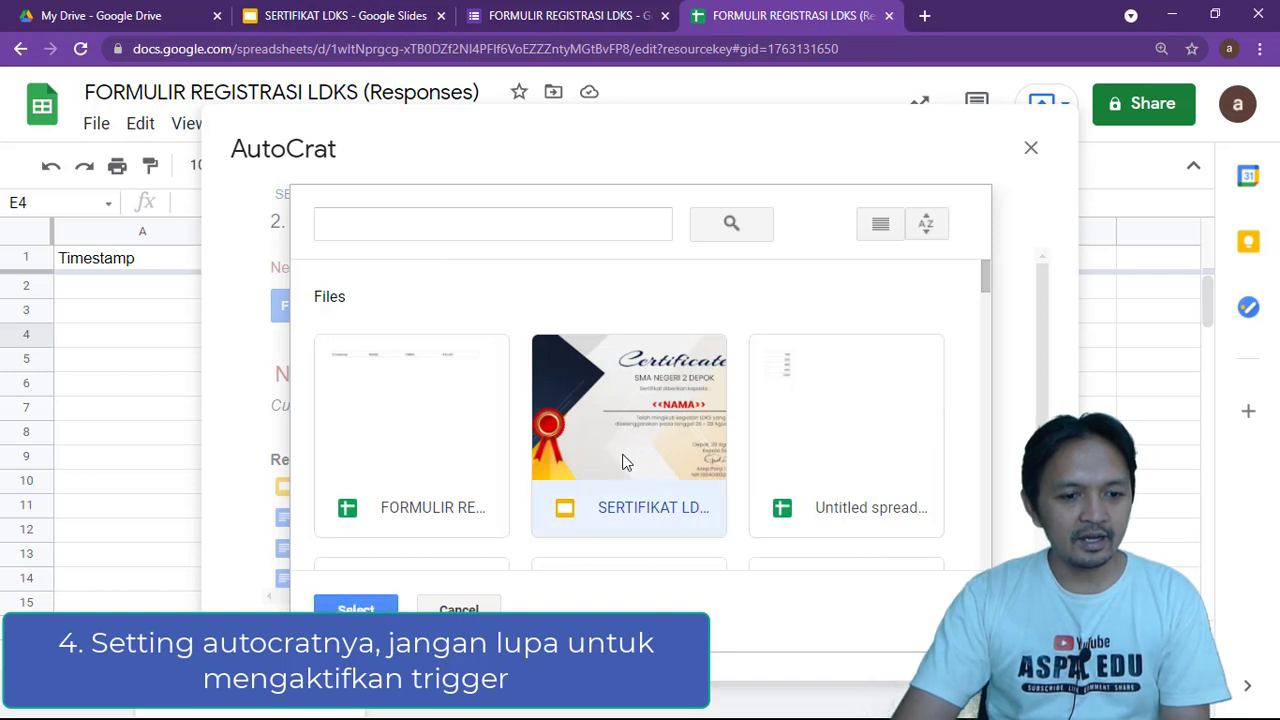
click(356, 608)
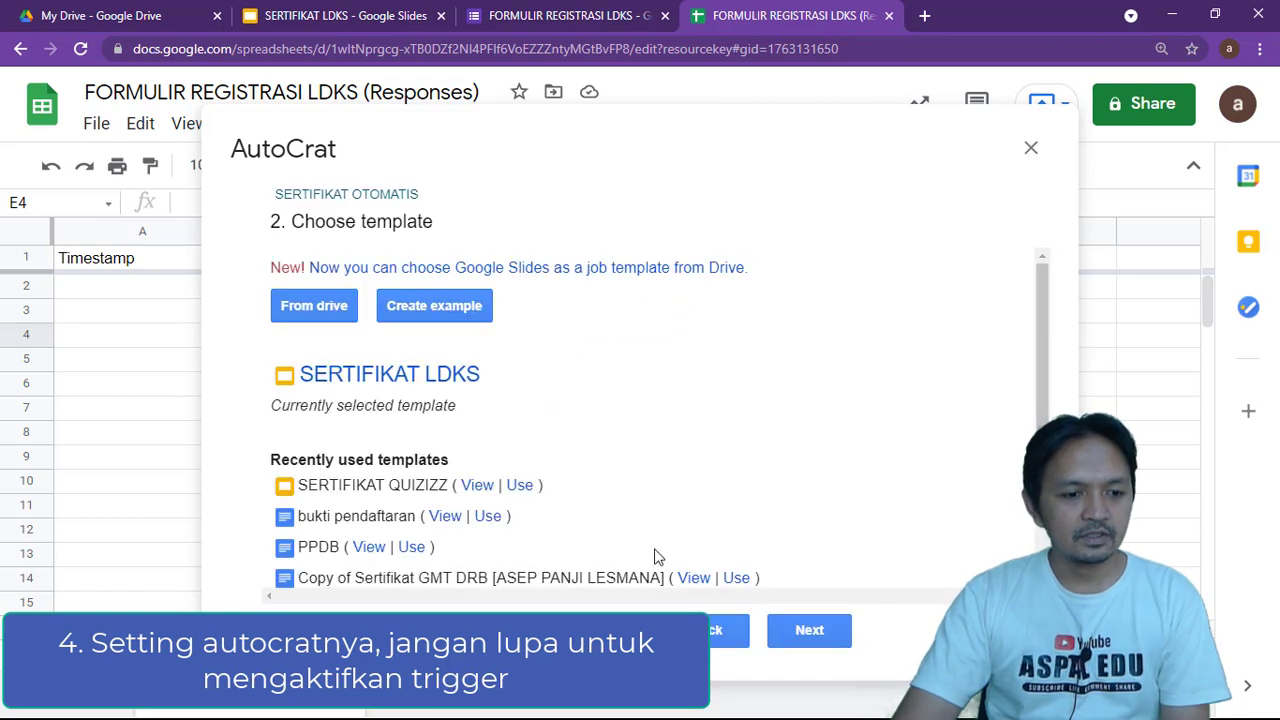
Map the <<NAMA>> tag to the NAMA column of Form Responses 1
click(810, 632)
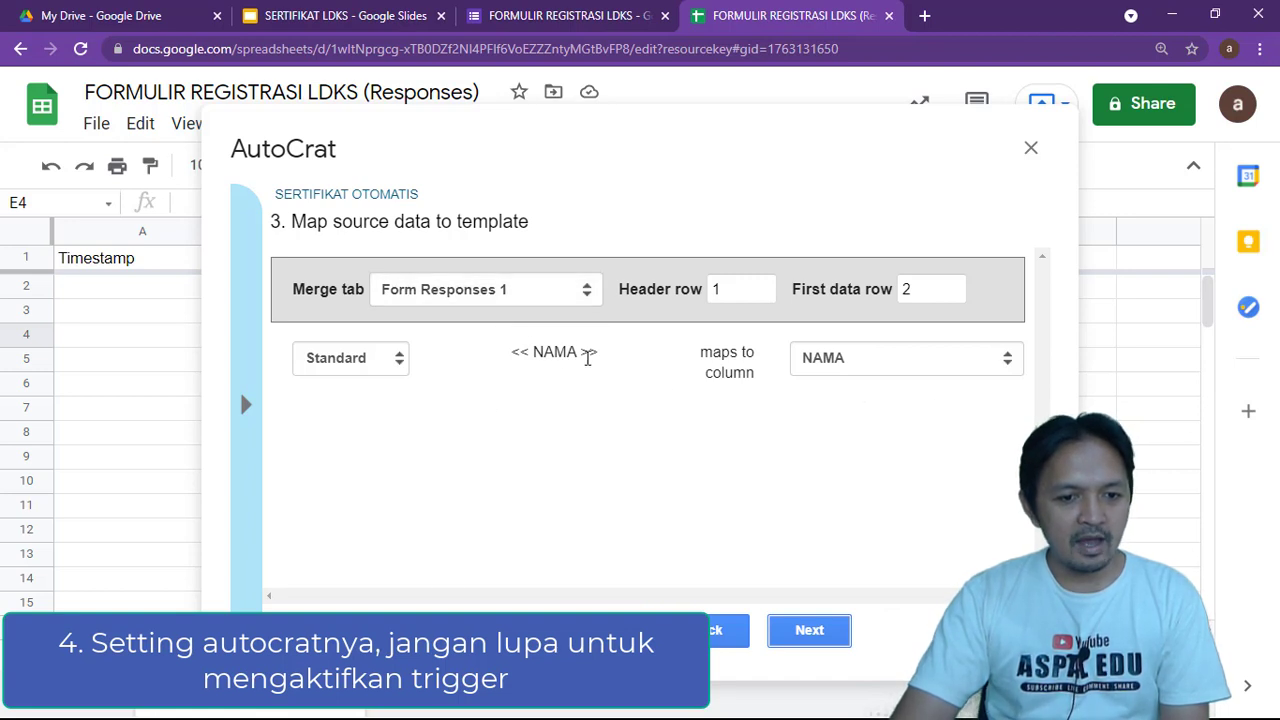
click(843, 366)
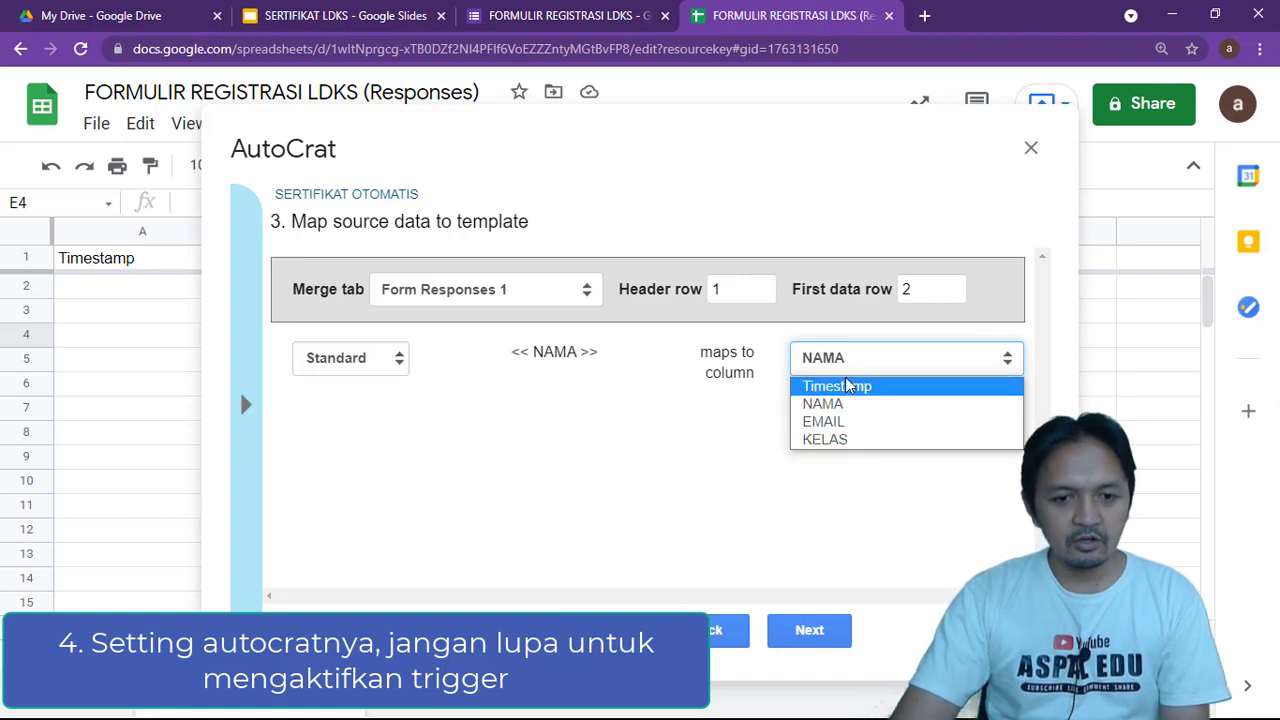
click(820, 403)
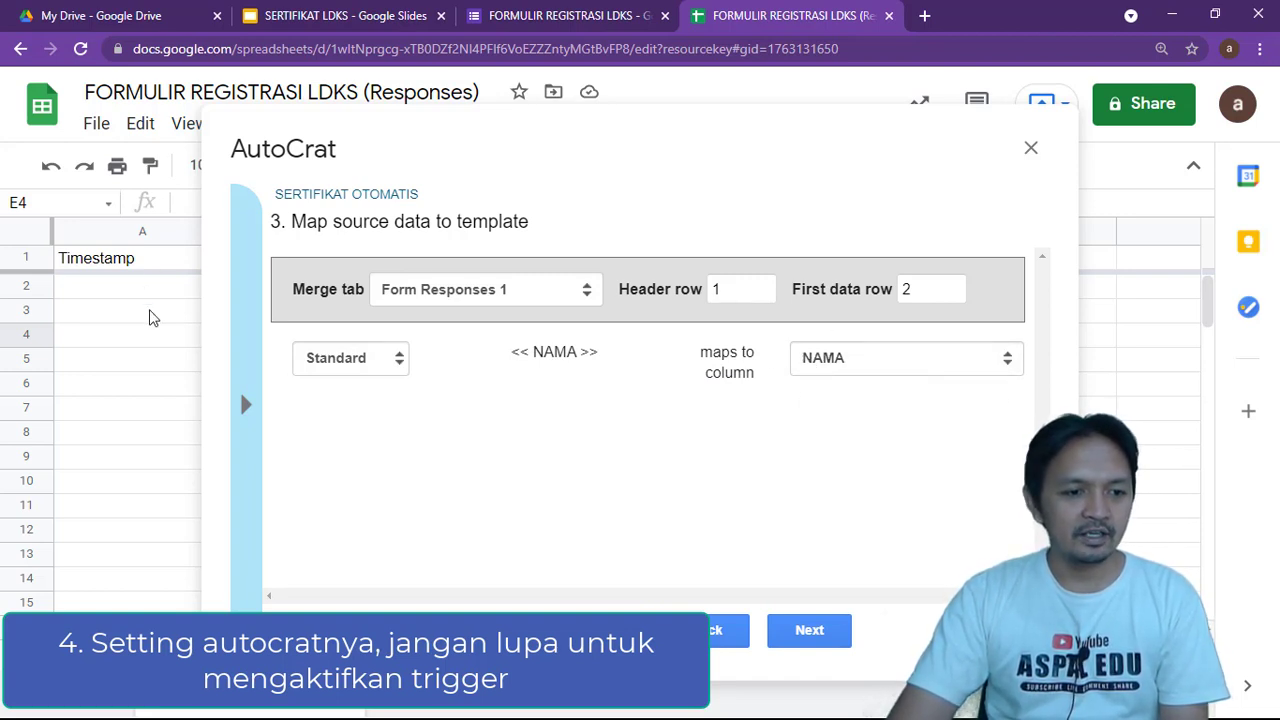
Name output files 'SERTIFIKAT LDKS <<NAMA>>' and set the file type to PDF
click(807, 640)
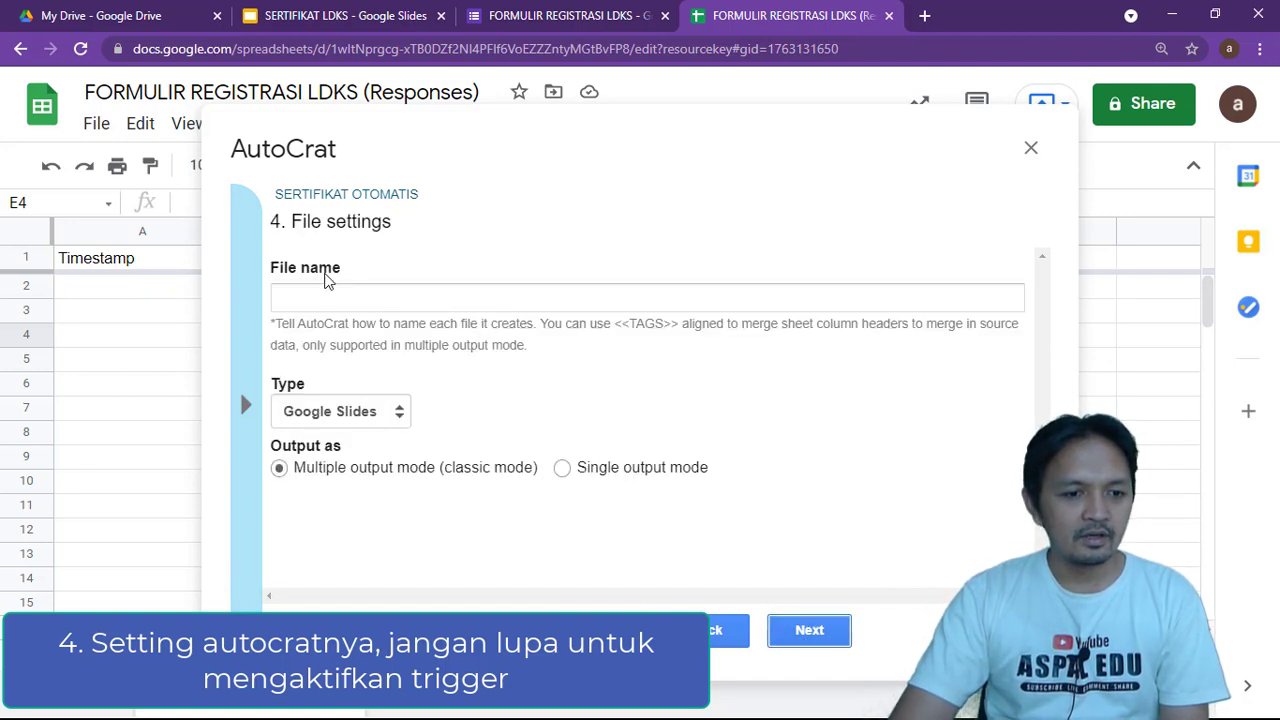
click(313, 302)
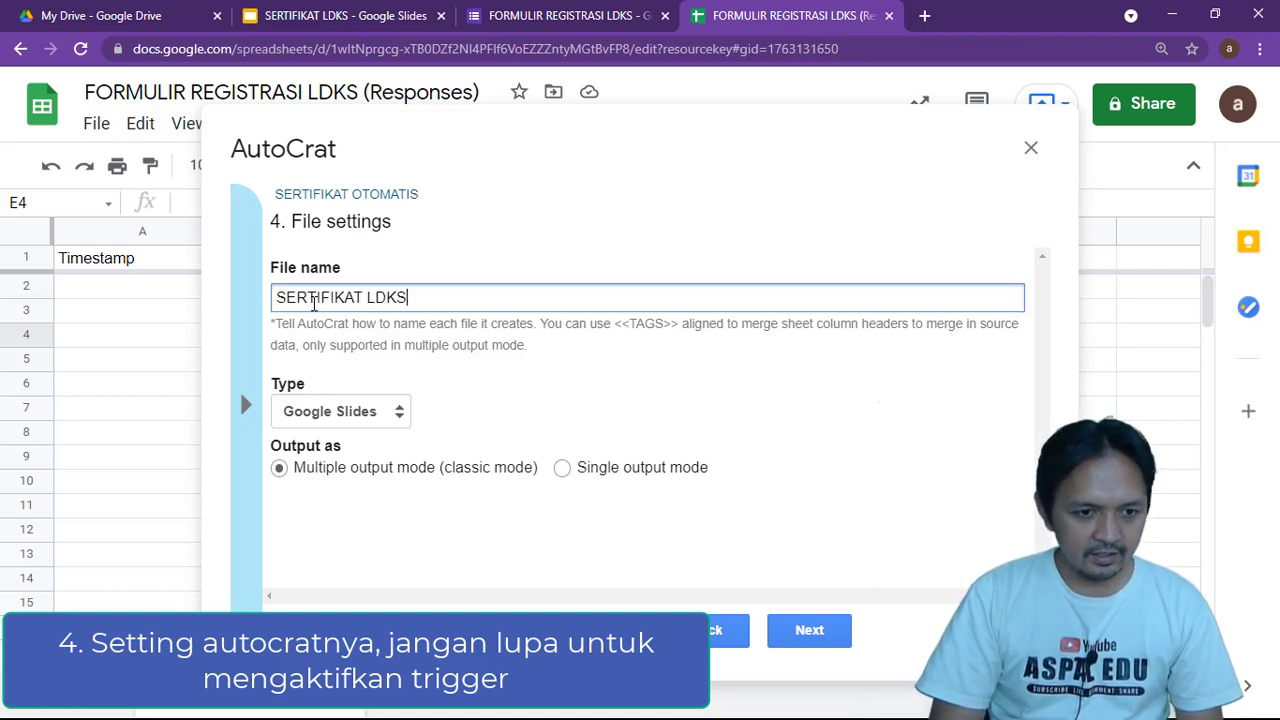
text(SERTIFIKAT LDKS <<NAMA>>)
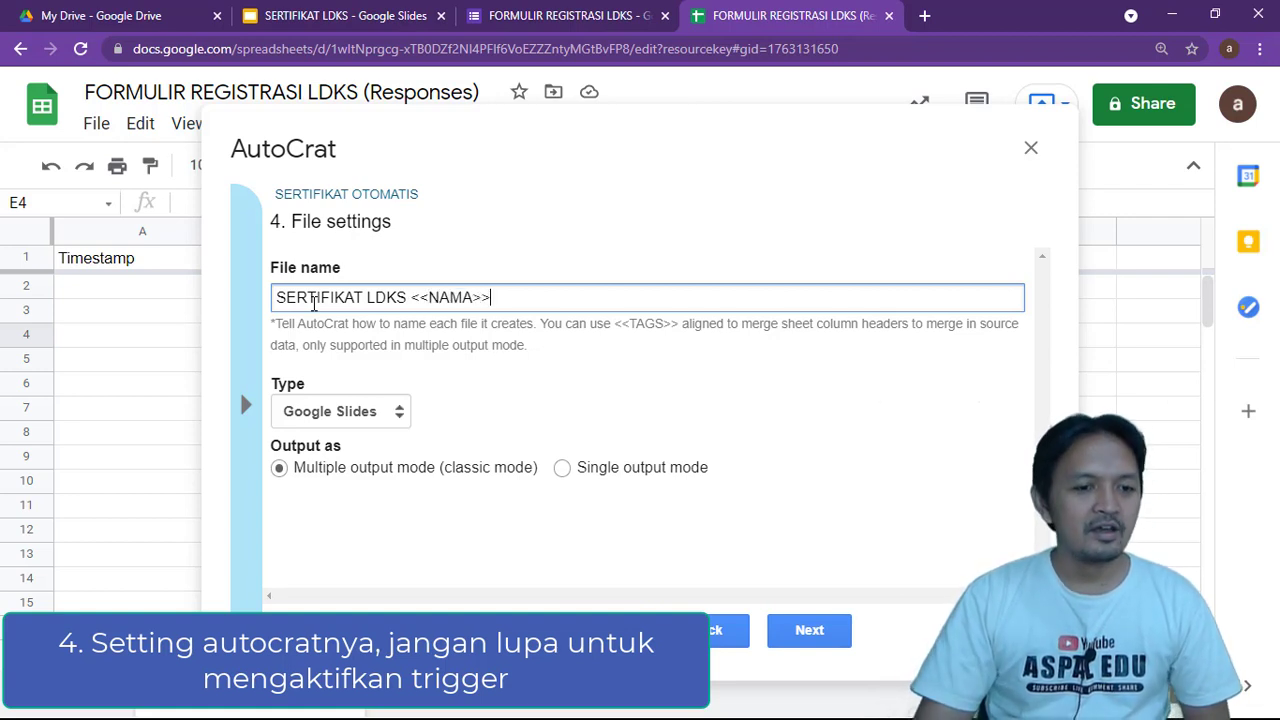
click(386, 412)
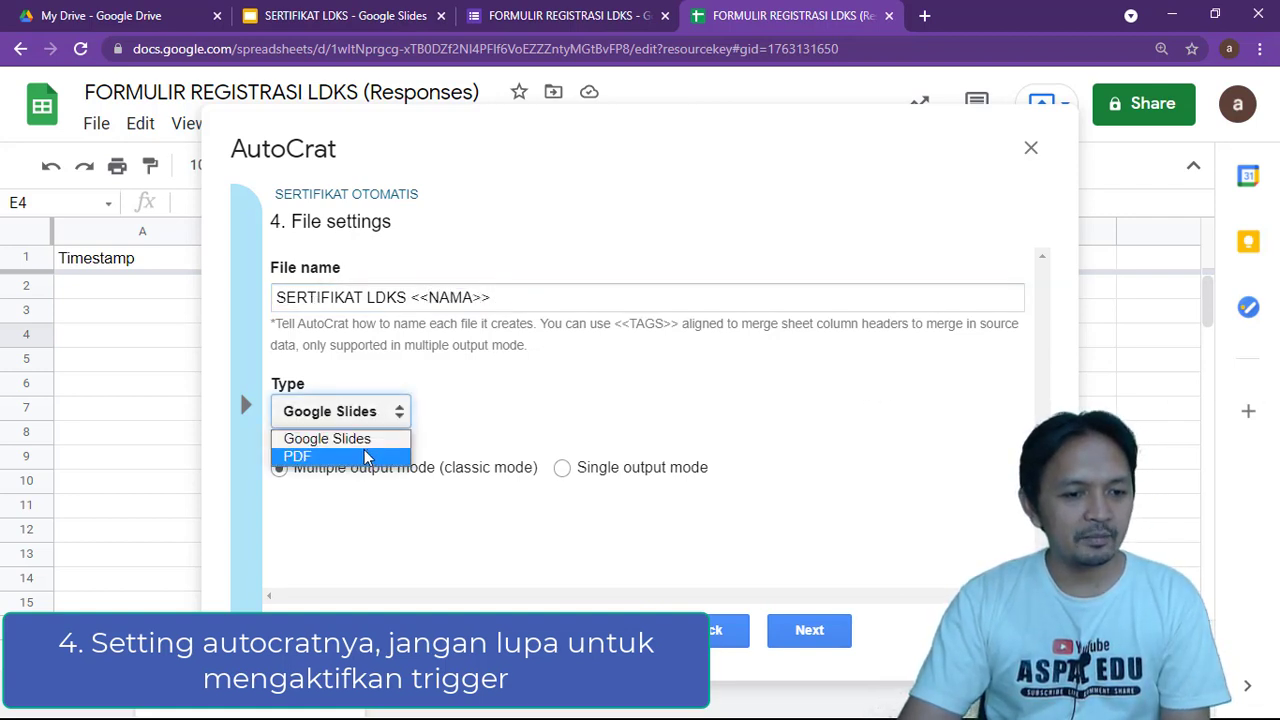
click(366, 452)
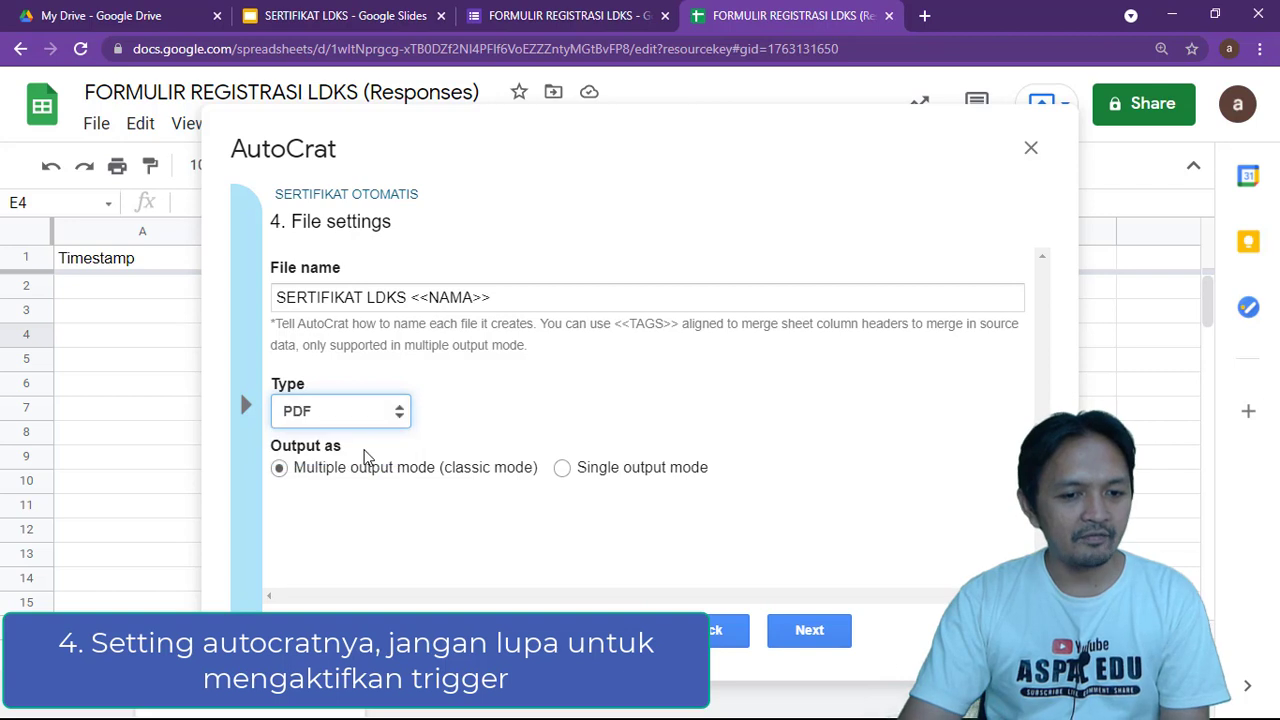
click(824, 638)
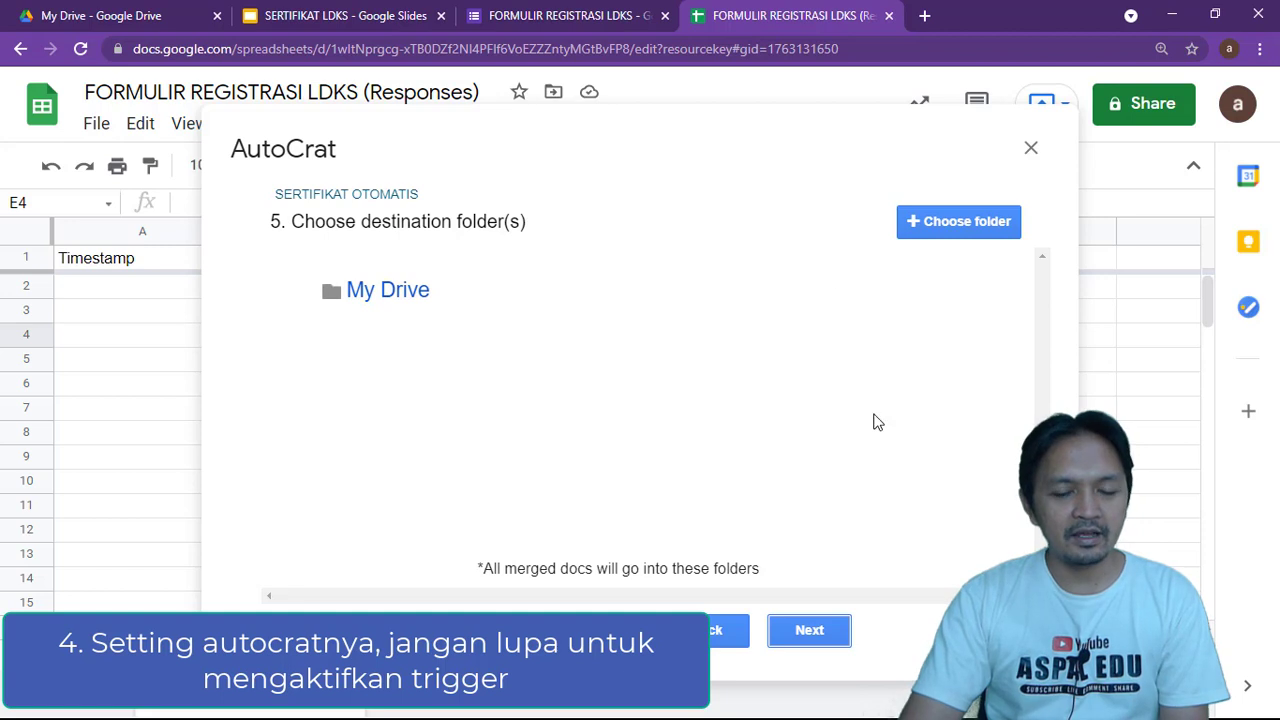
Add the FILE SERTIFIKAT folder as destination and remove My Drive from the list
click(928, 230)
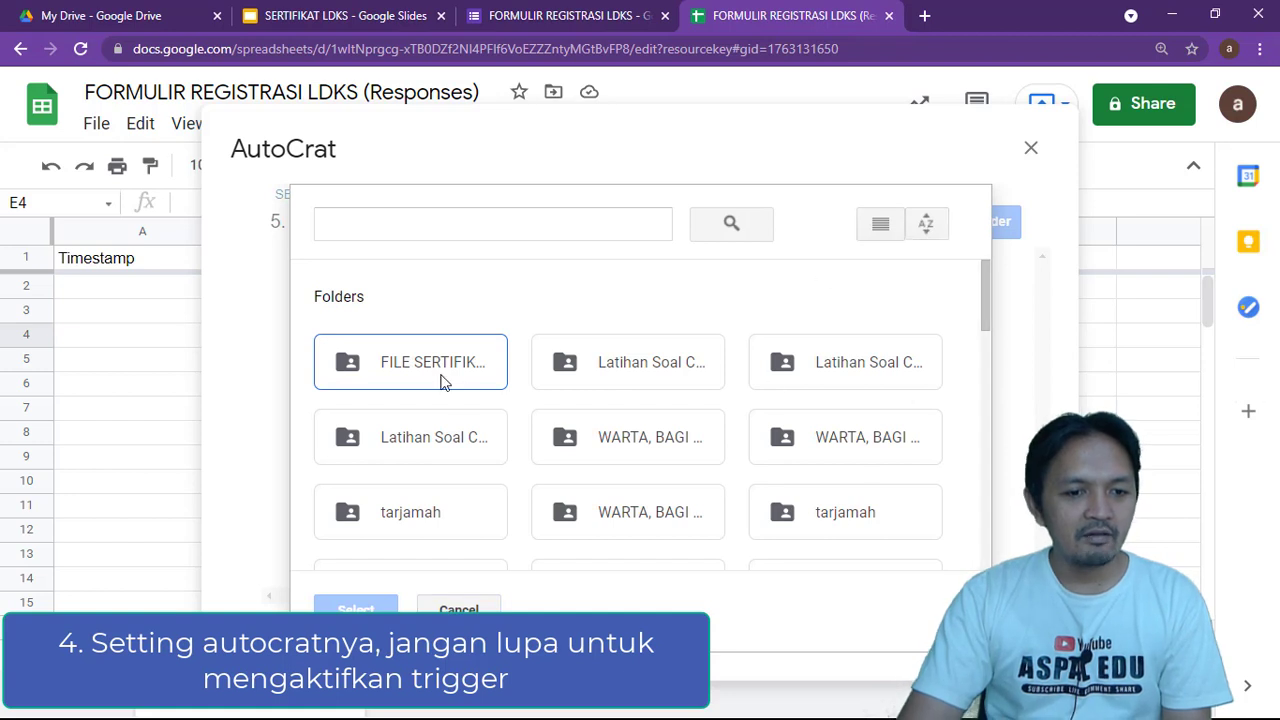
click(434, 374)
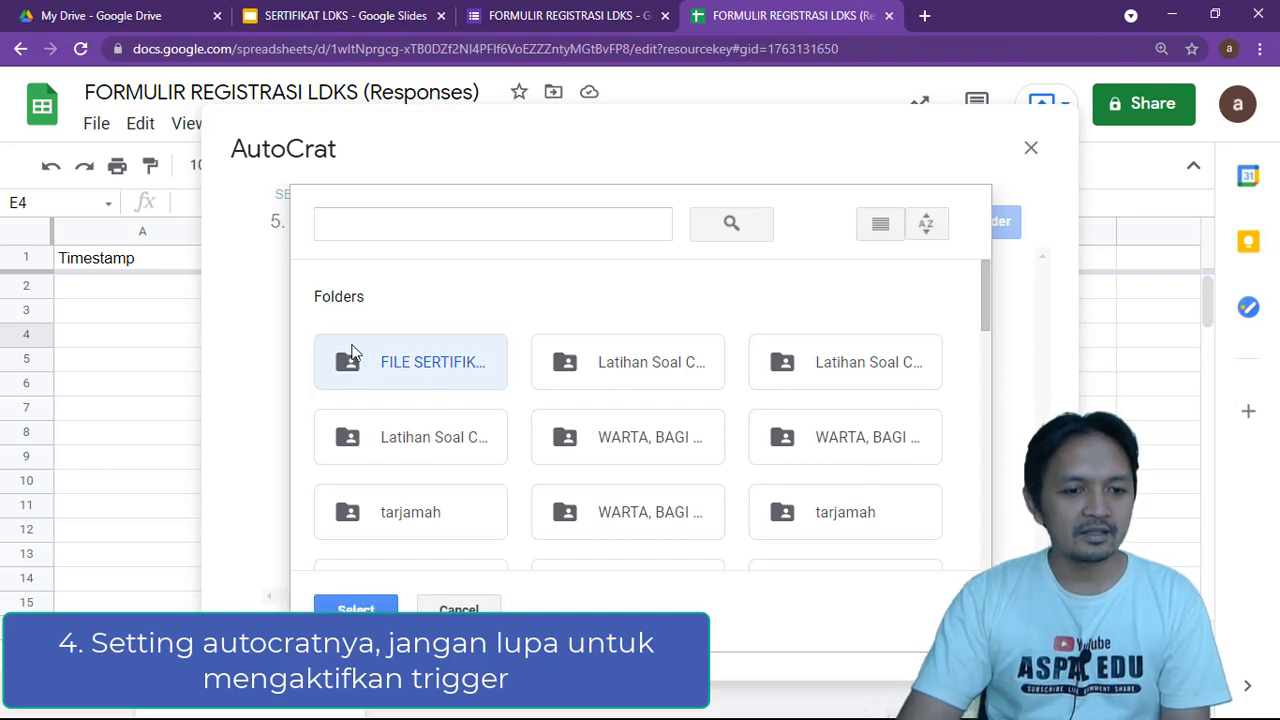
click(356, 608)
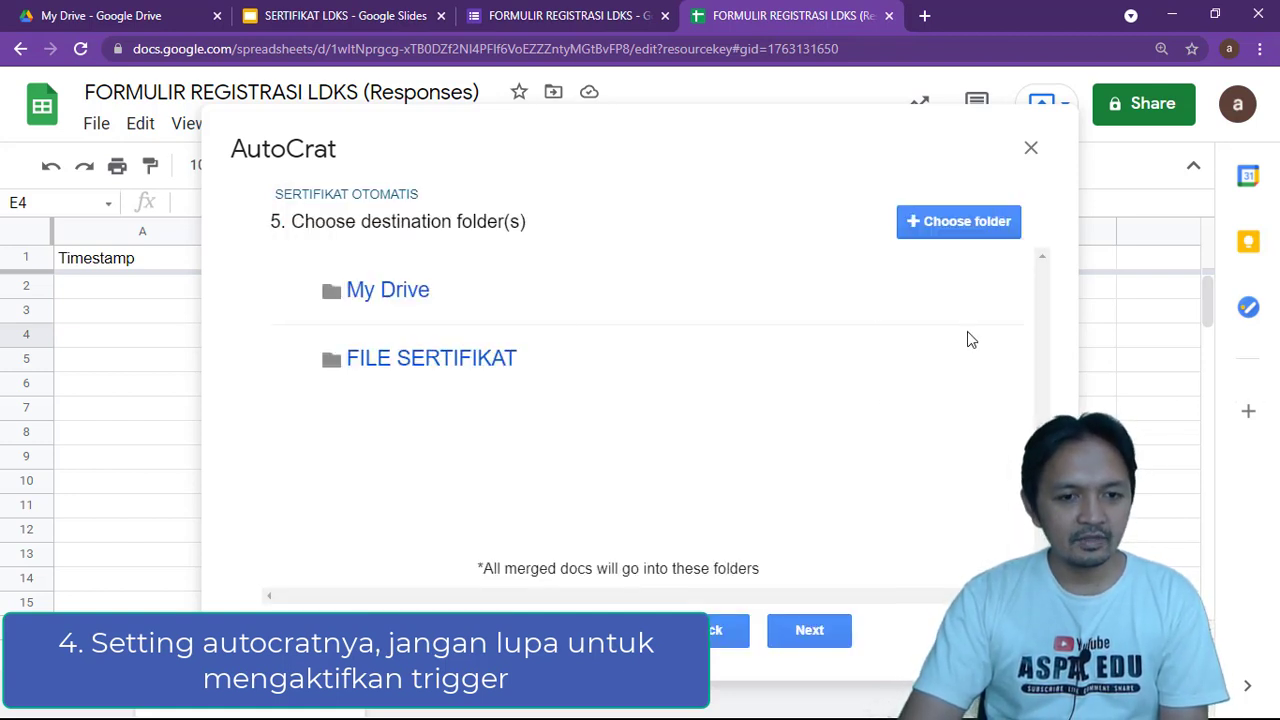
click(906, 300)
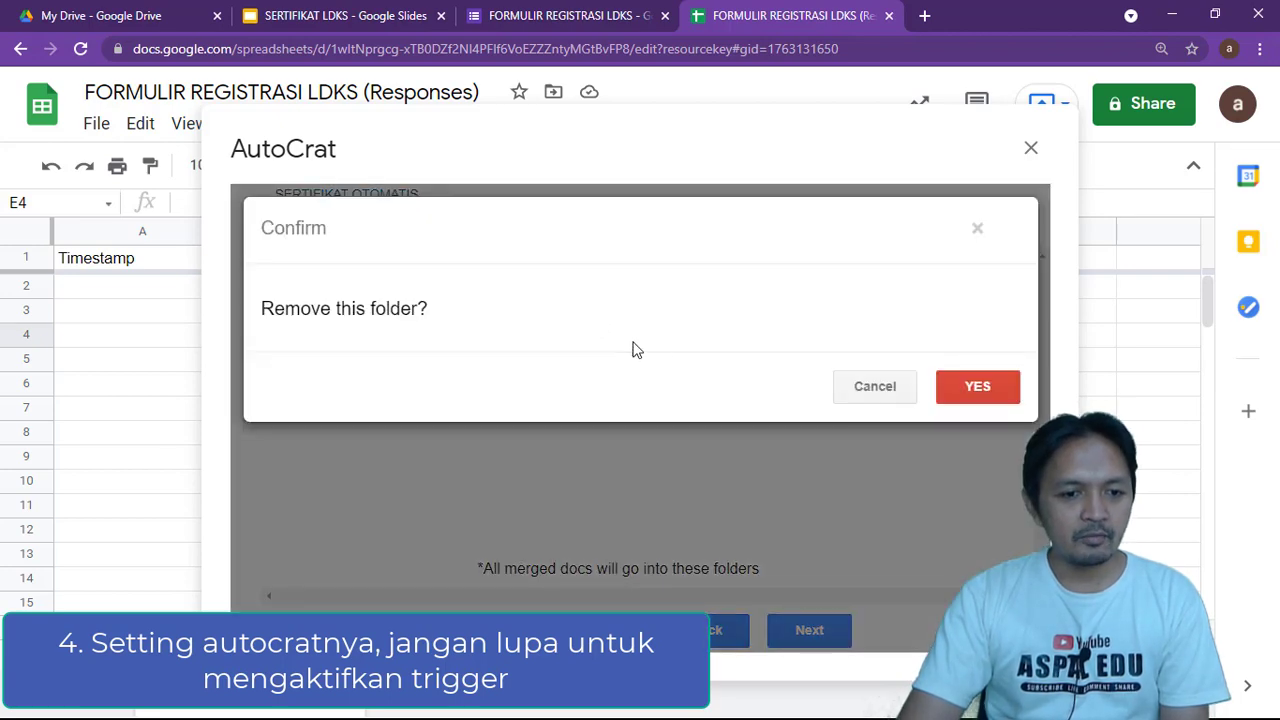
click(1010, 398)
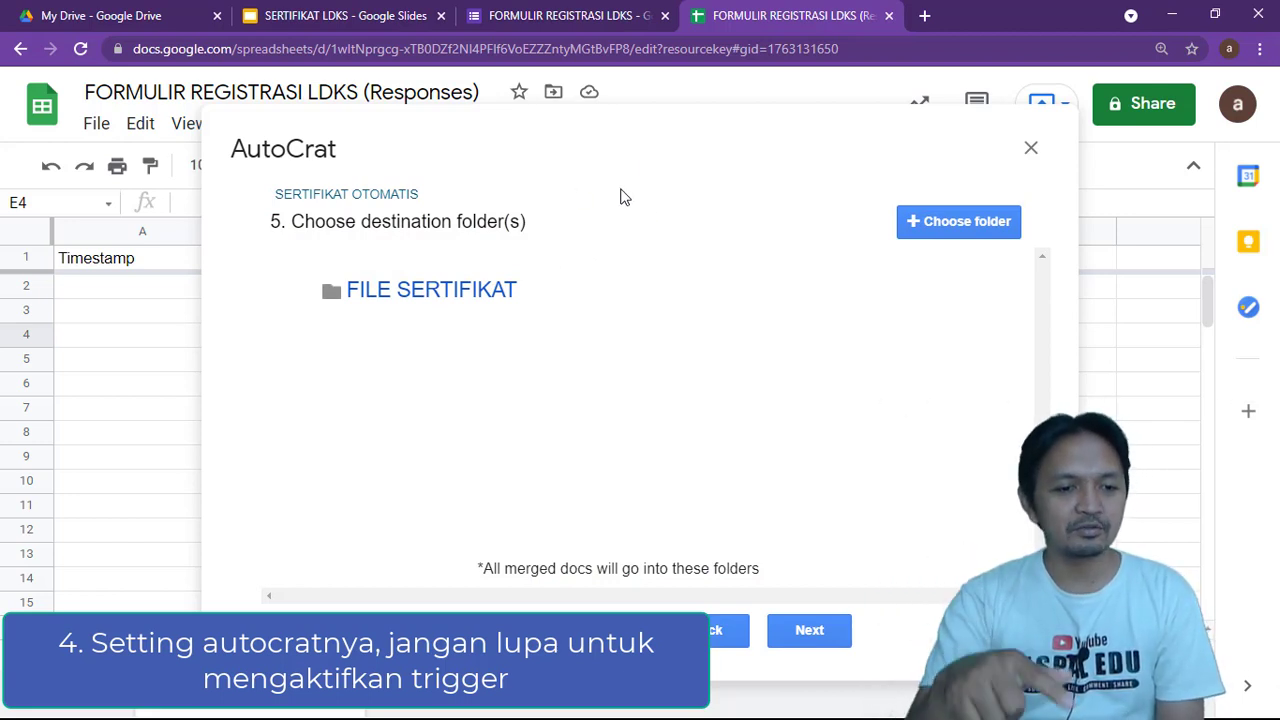
click(822, 640)
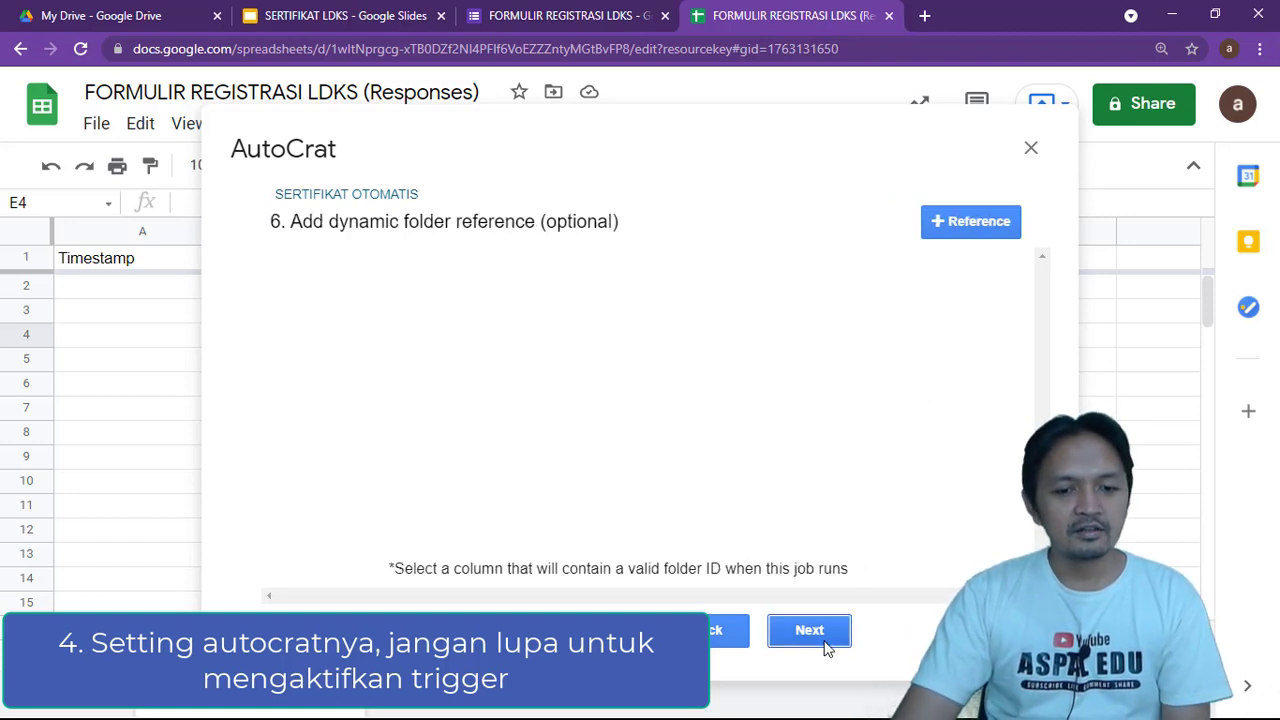
Skip AutoCrat's optional folder-reference step 6 and merge-condition step 7 to reach step 8
click(822, 640)
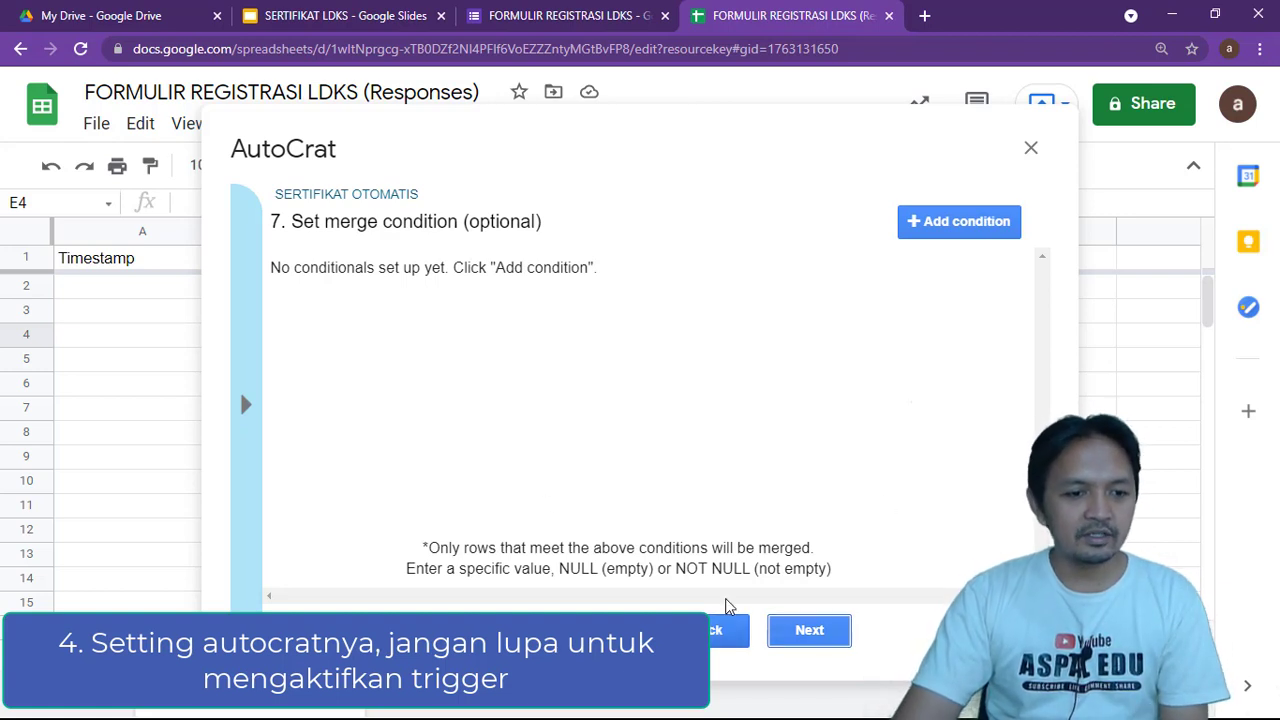
click(833, 640)
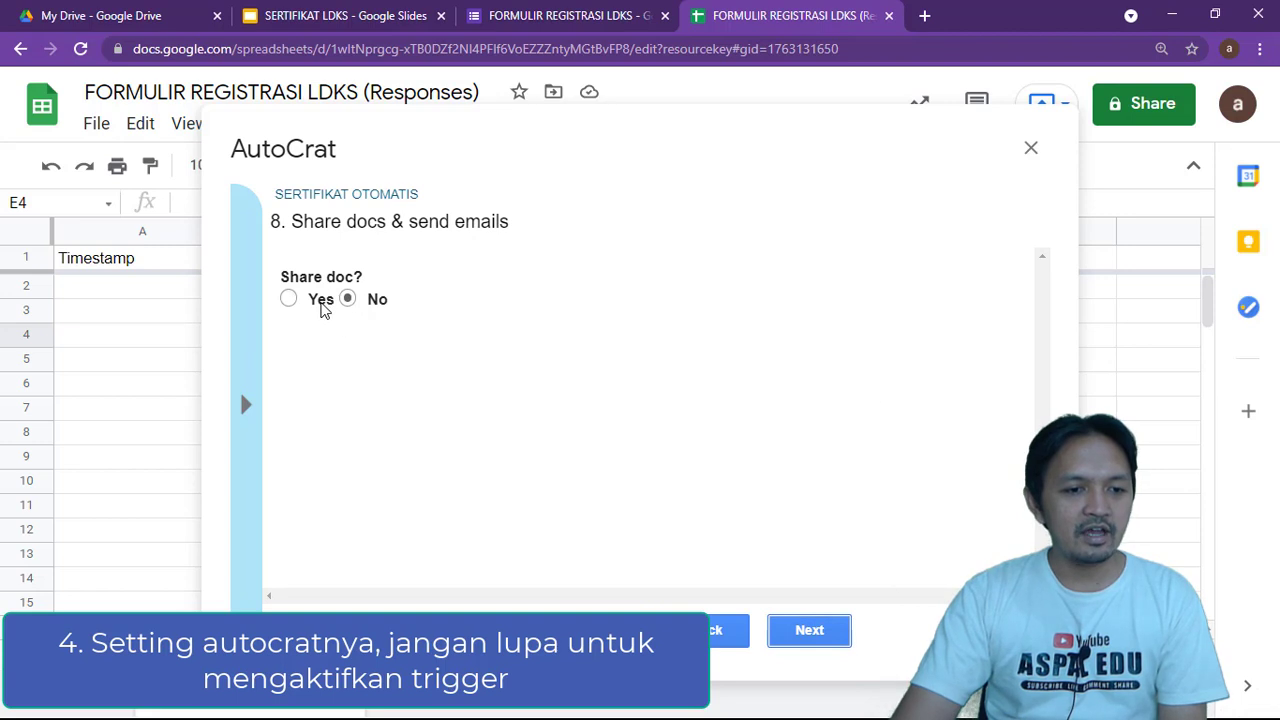
Turn on Share doc and set the email recipient to the <<EMAIL>> tag
click(289, 300)
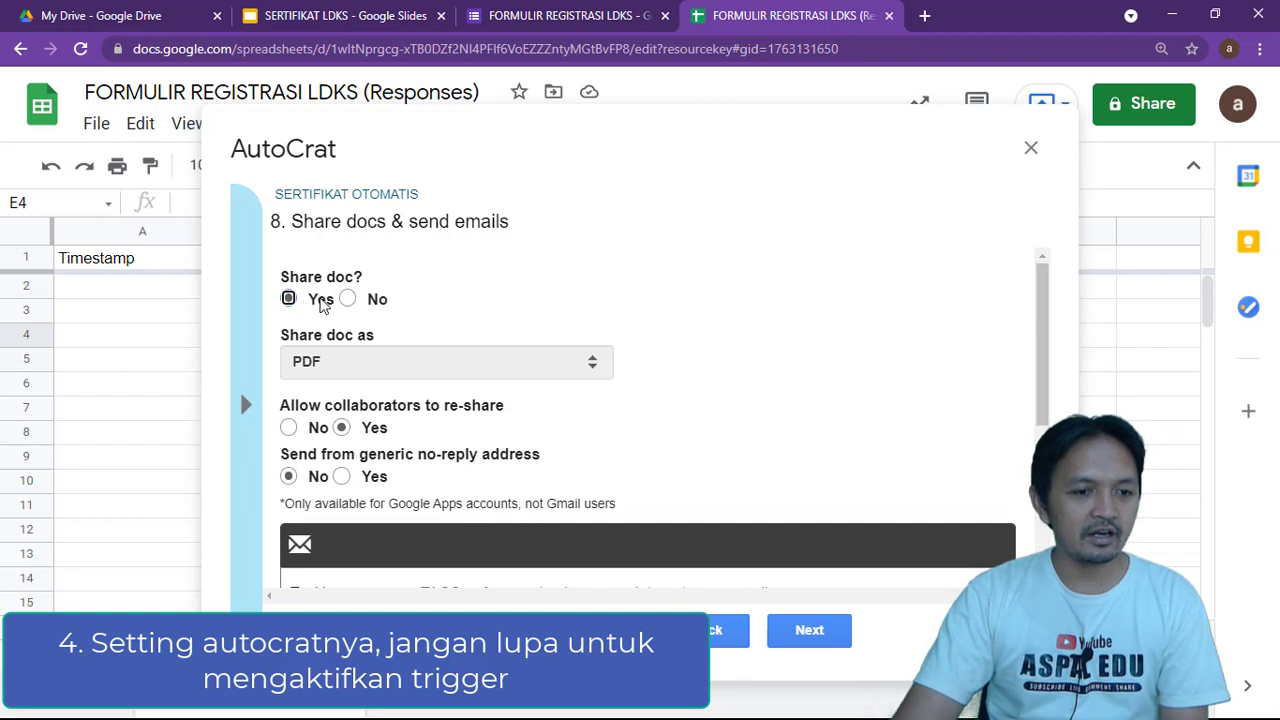
scroll(425, 425, down, 2)
scroll(425, 425, up, 1)
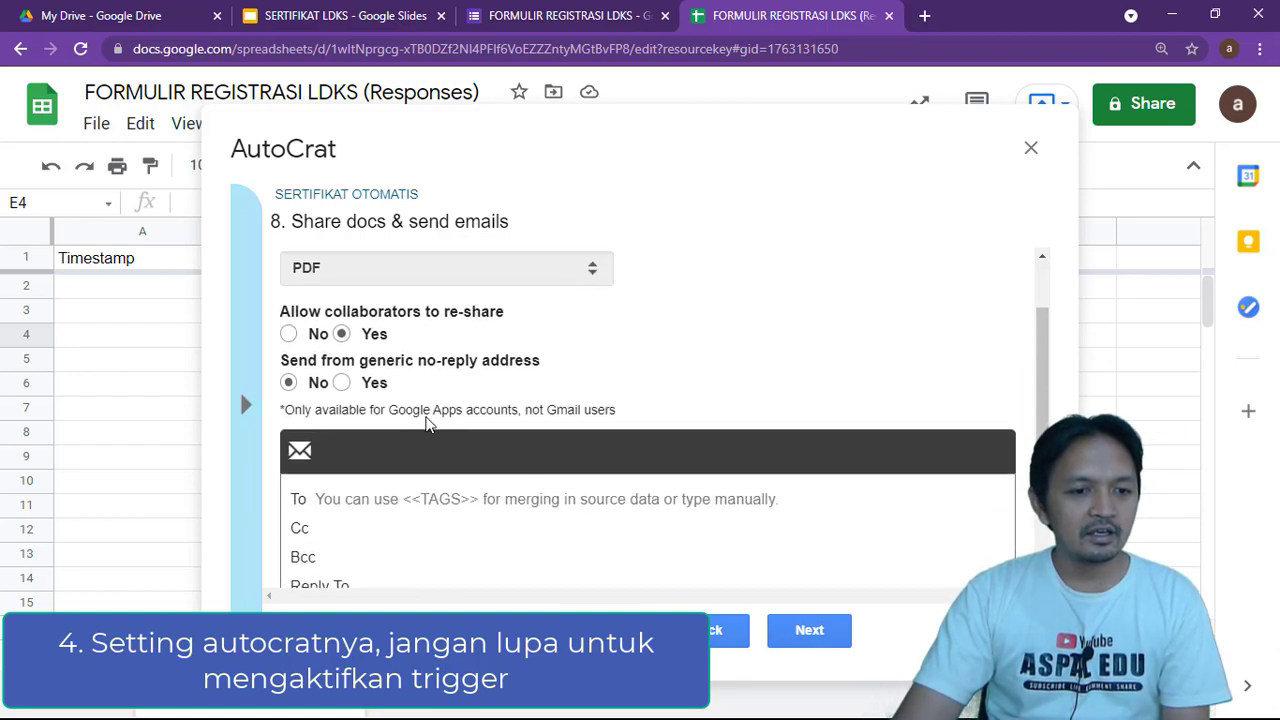
scroll(428, 415, down, 2)
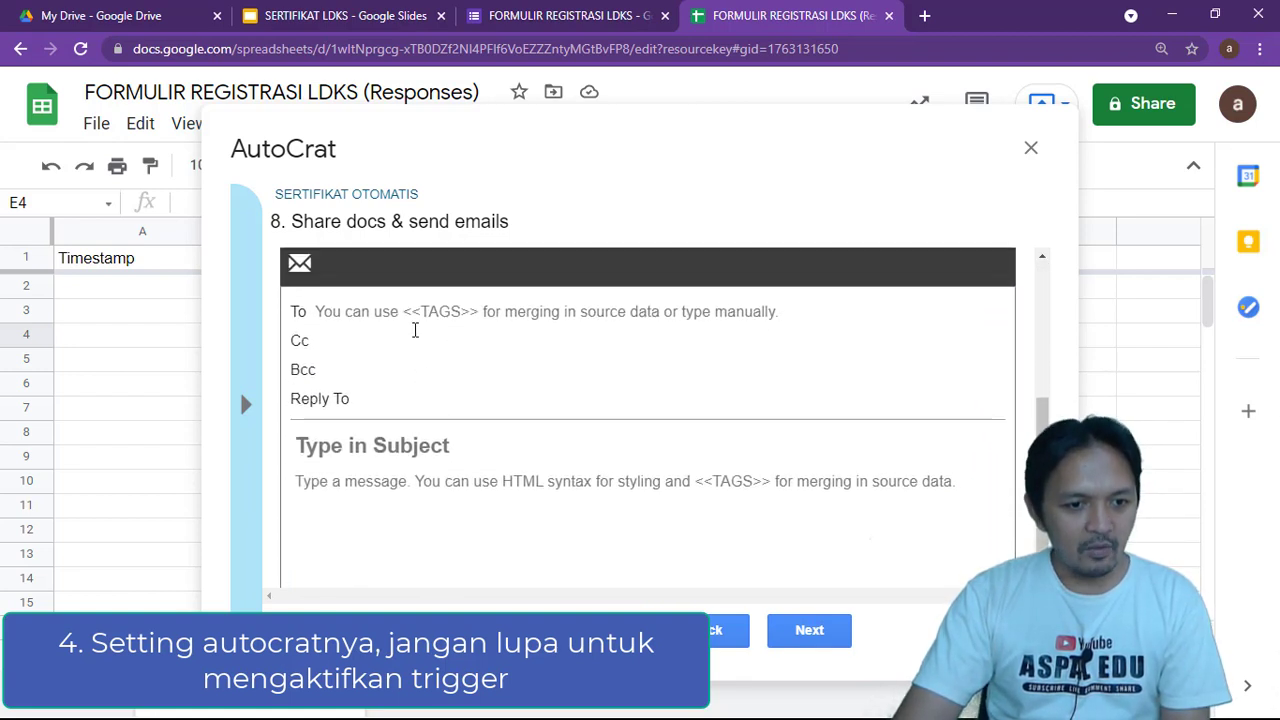
click(389, 313)
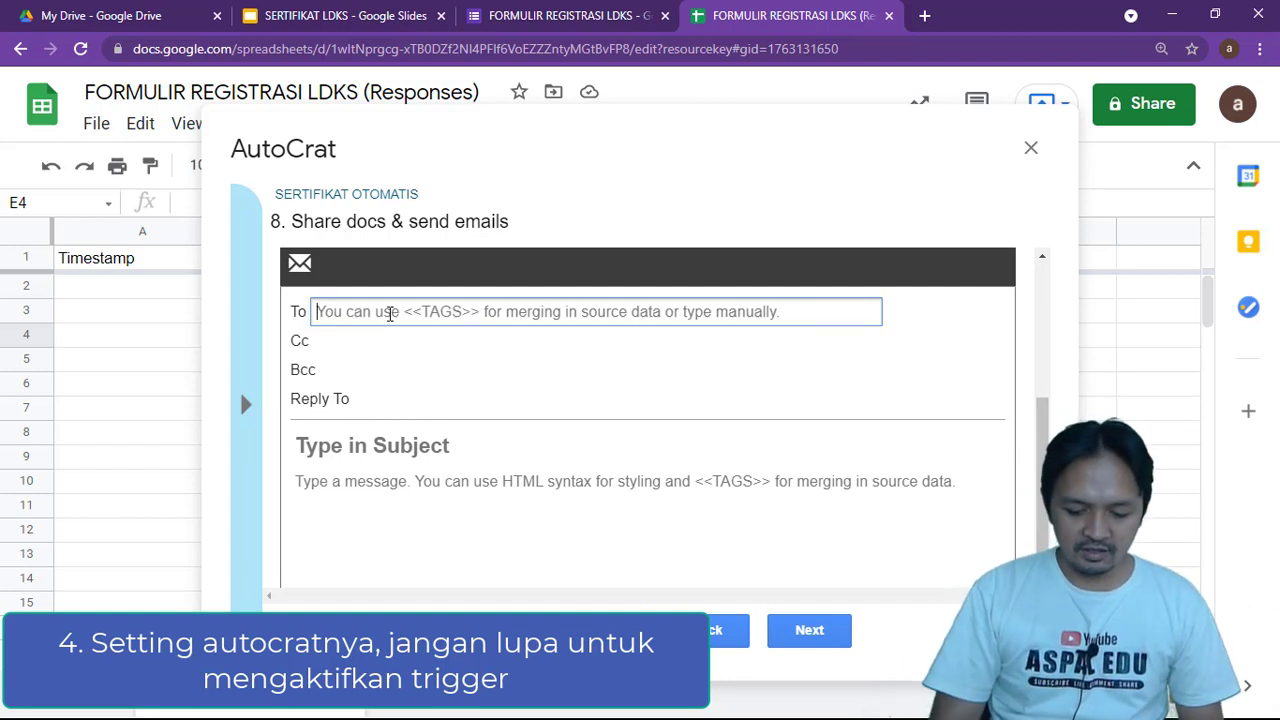
text(<)
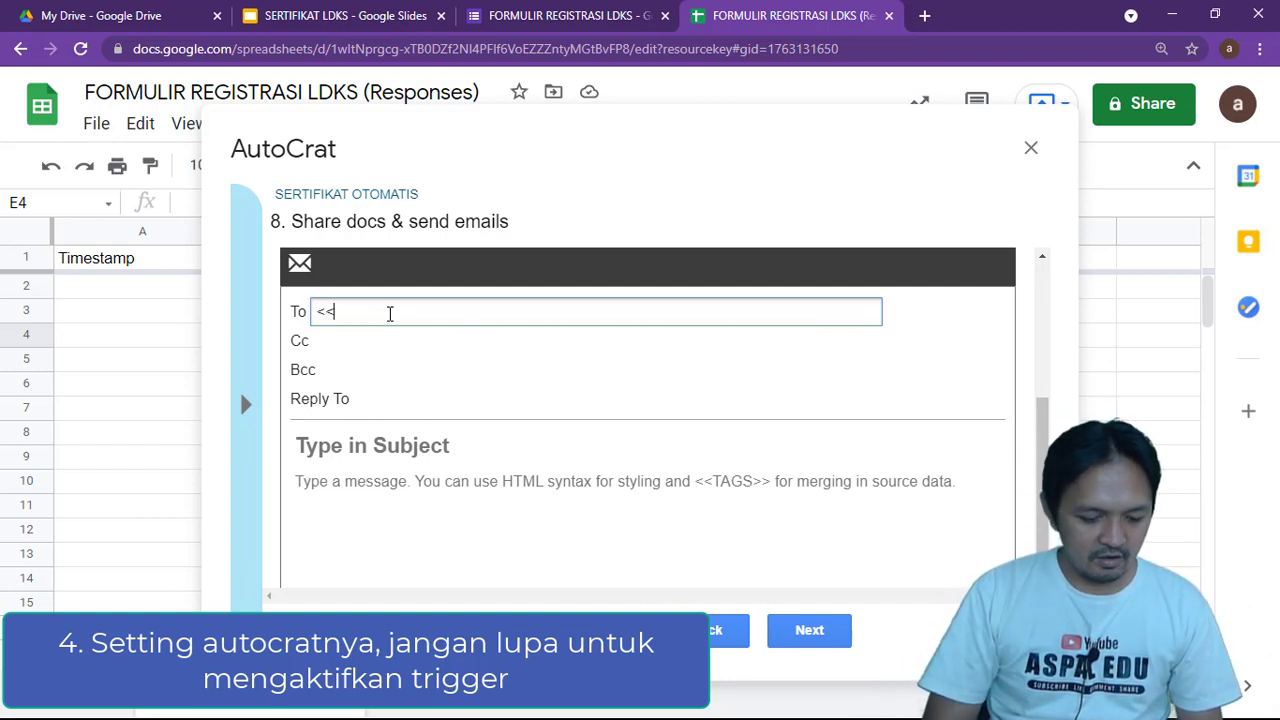
text(<EMAIL>>)
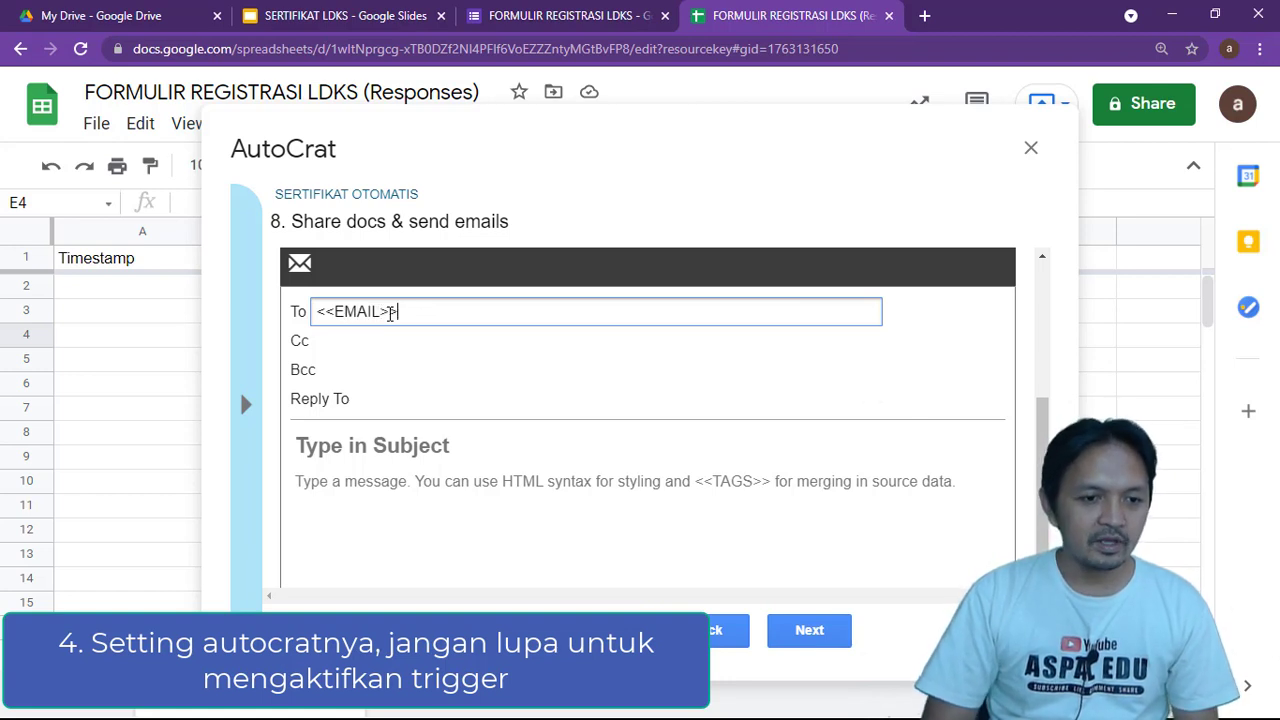
drag(398, 312, 320, 313)
click(419, 316)
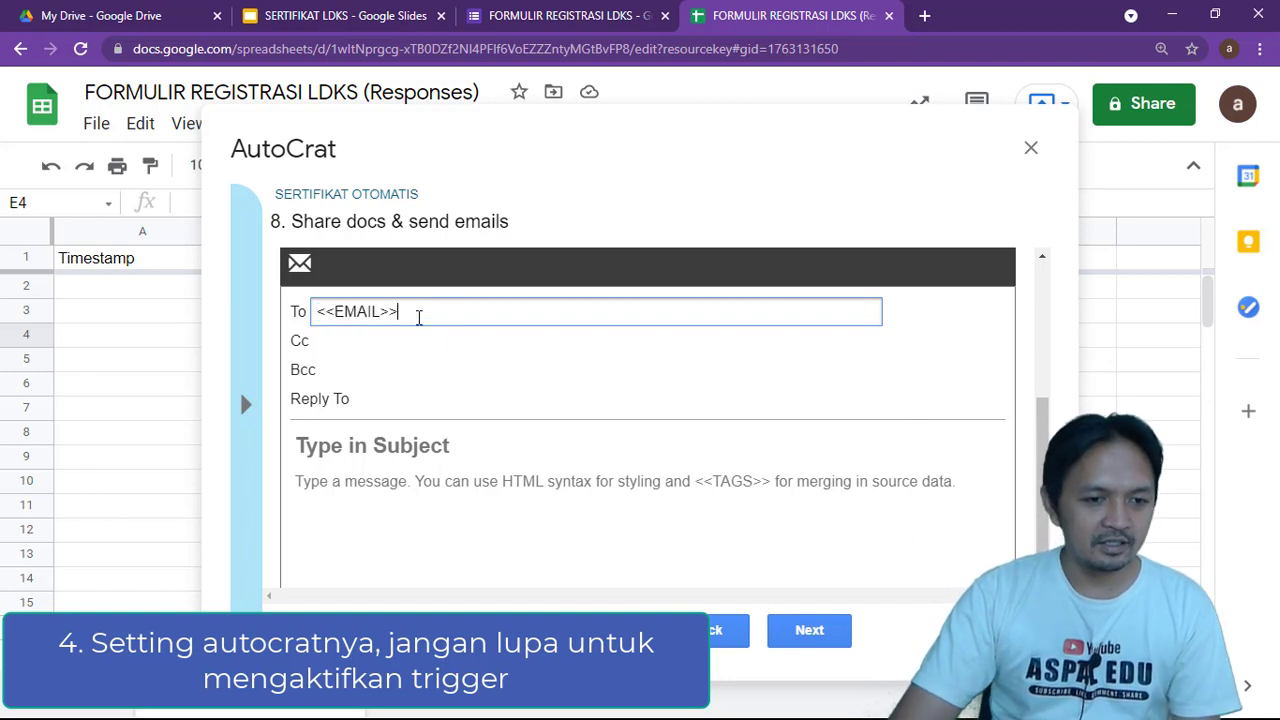
Enter 'SERTIFIKAT LDKS' as the email subject
scroll(412, 380, down, 1)
click(338, 426)
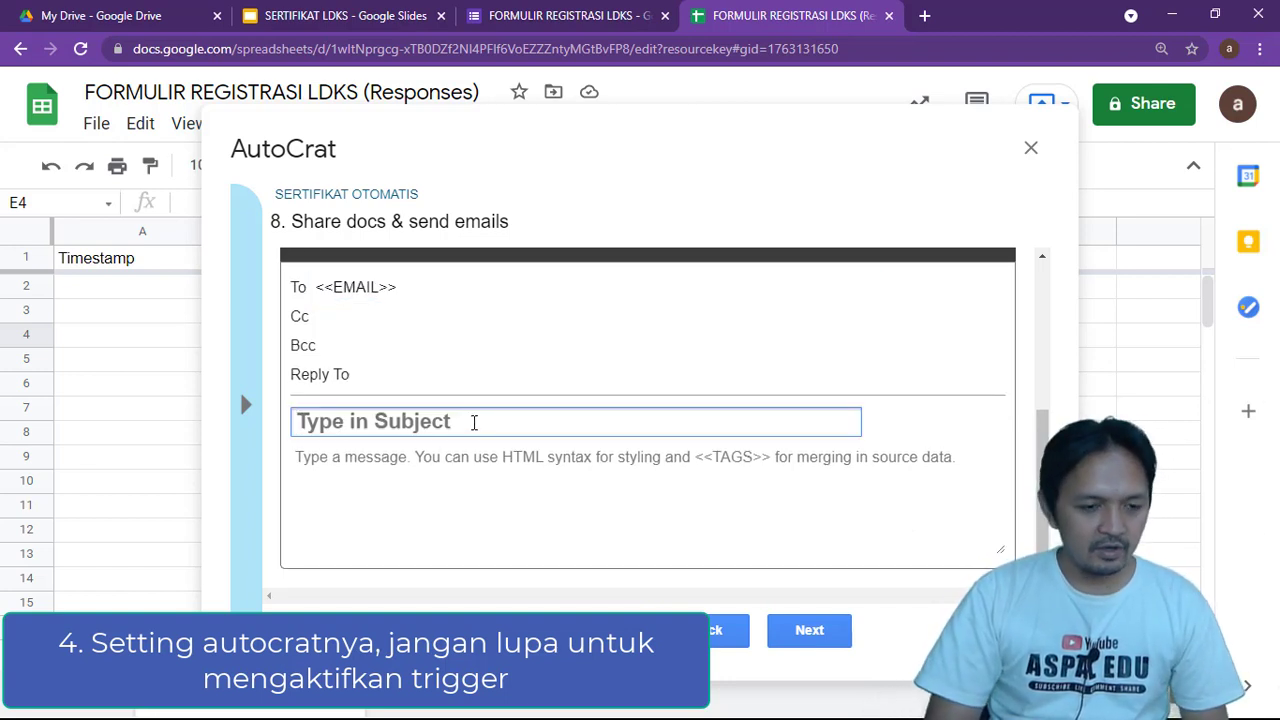
text(SERRT)
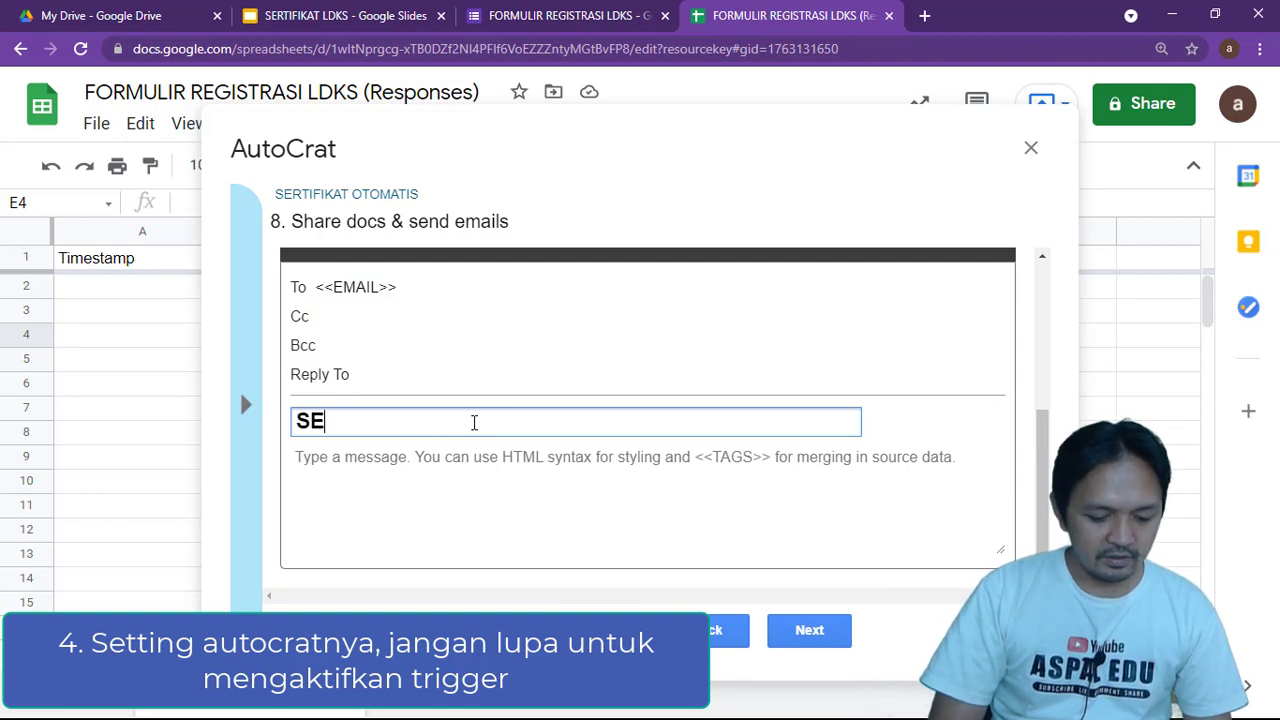
key(BackSpace)
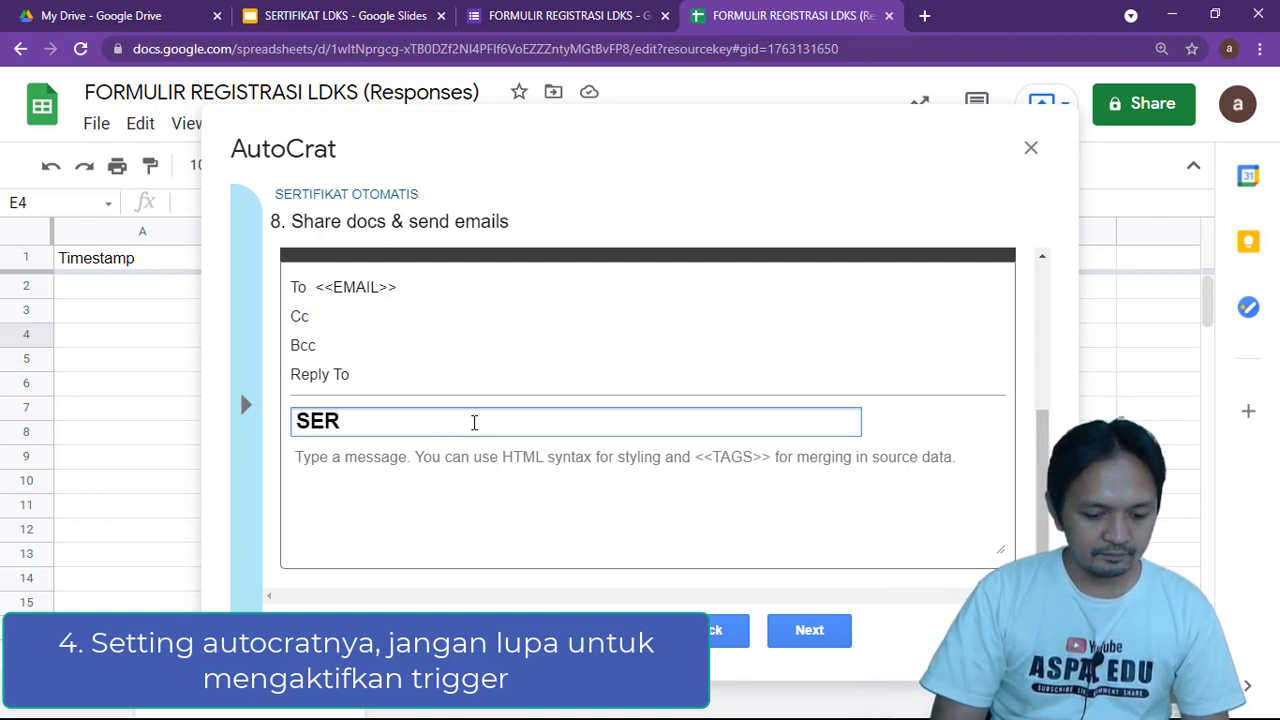
text(TIFI)
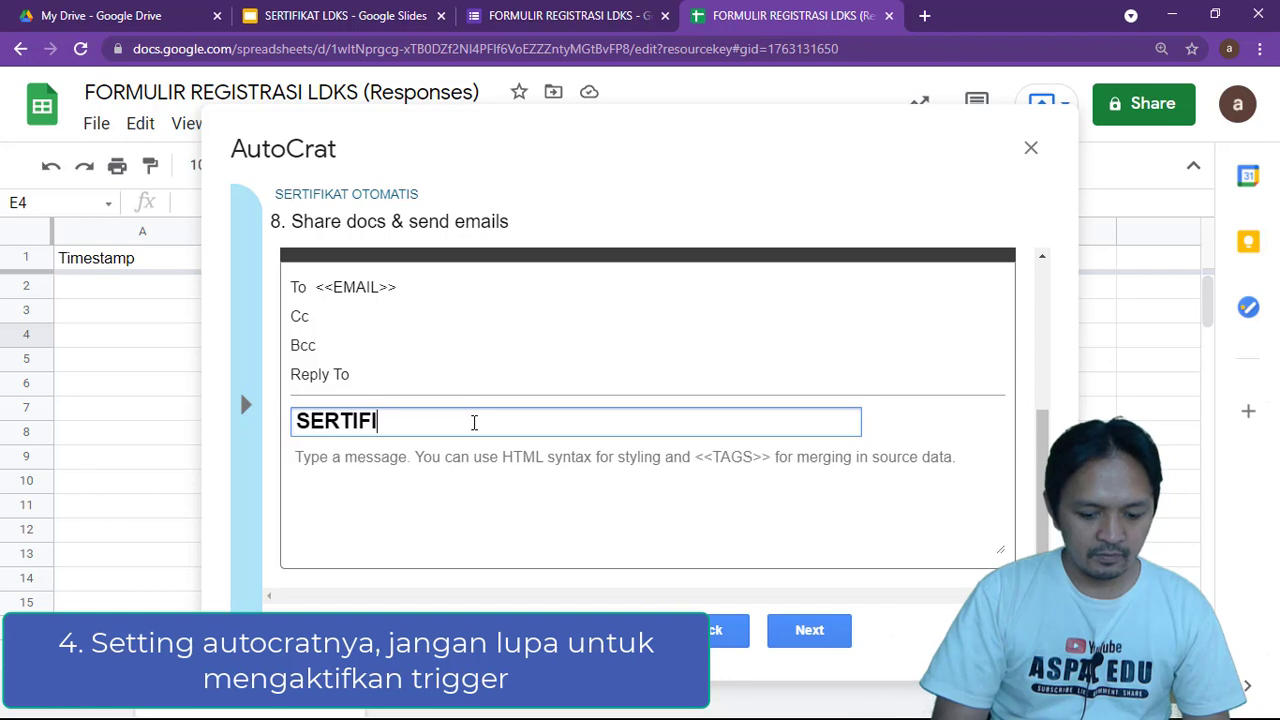
text(KAT PELATIHAN)
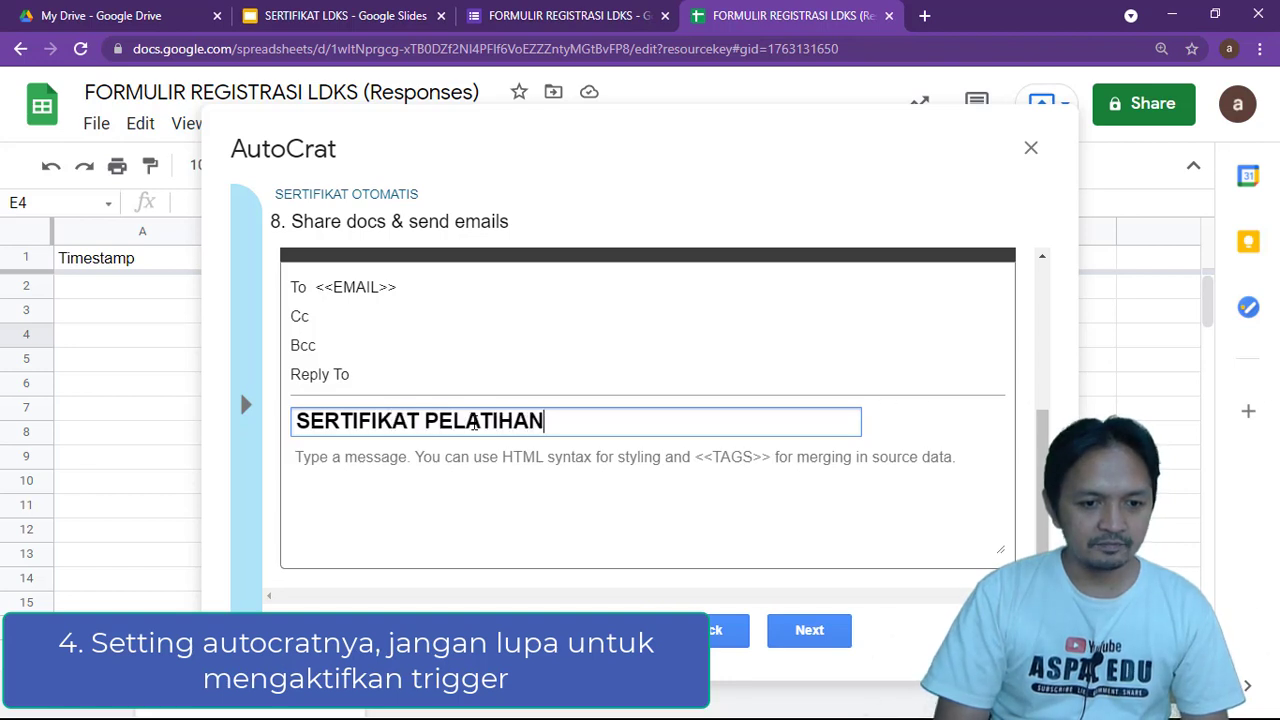
key(BackSpace)
key(BackSpace)
key(BackSpace)
key(BackSpace)
key(BackSpace)
key(BackSpace)
key(BackSpace)
key(BackSpace)
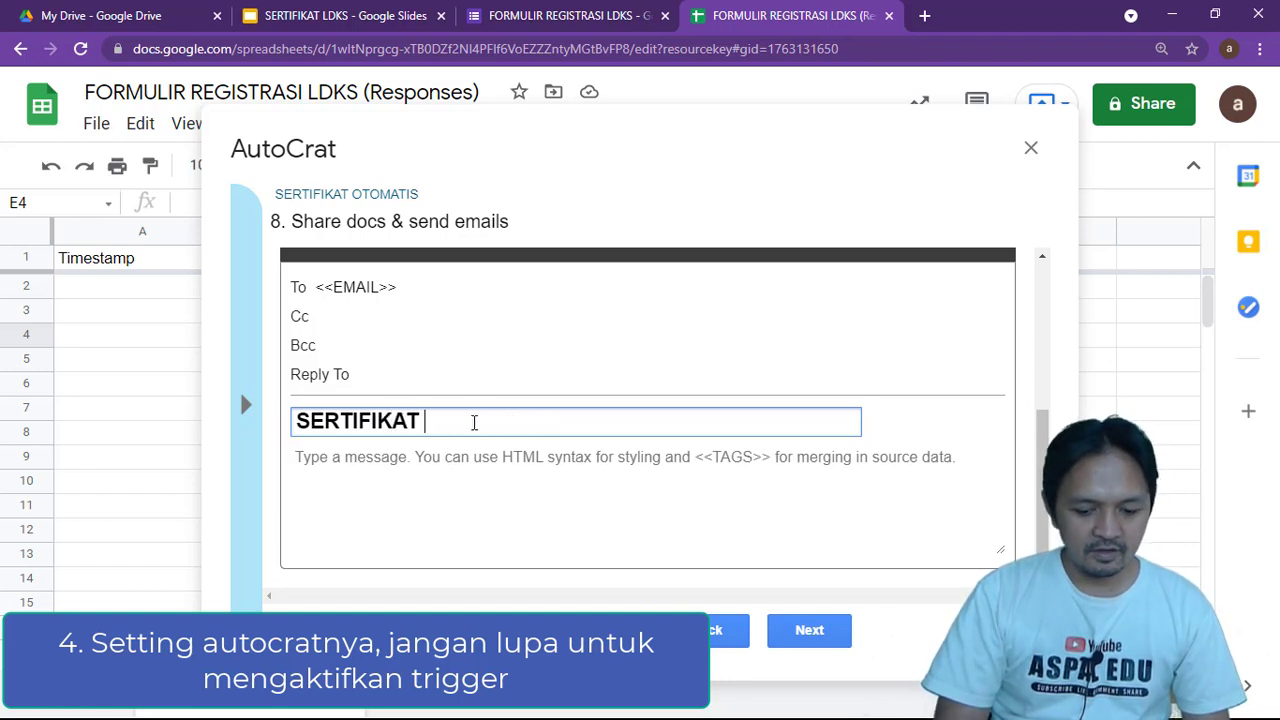
text(LDKS)
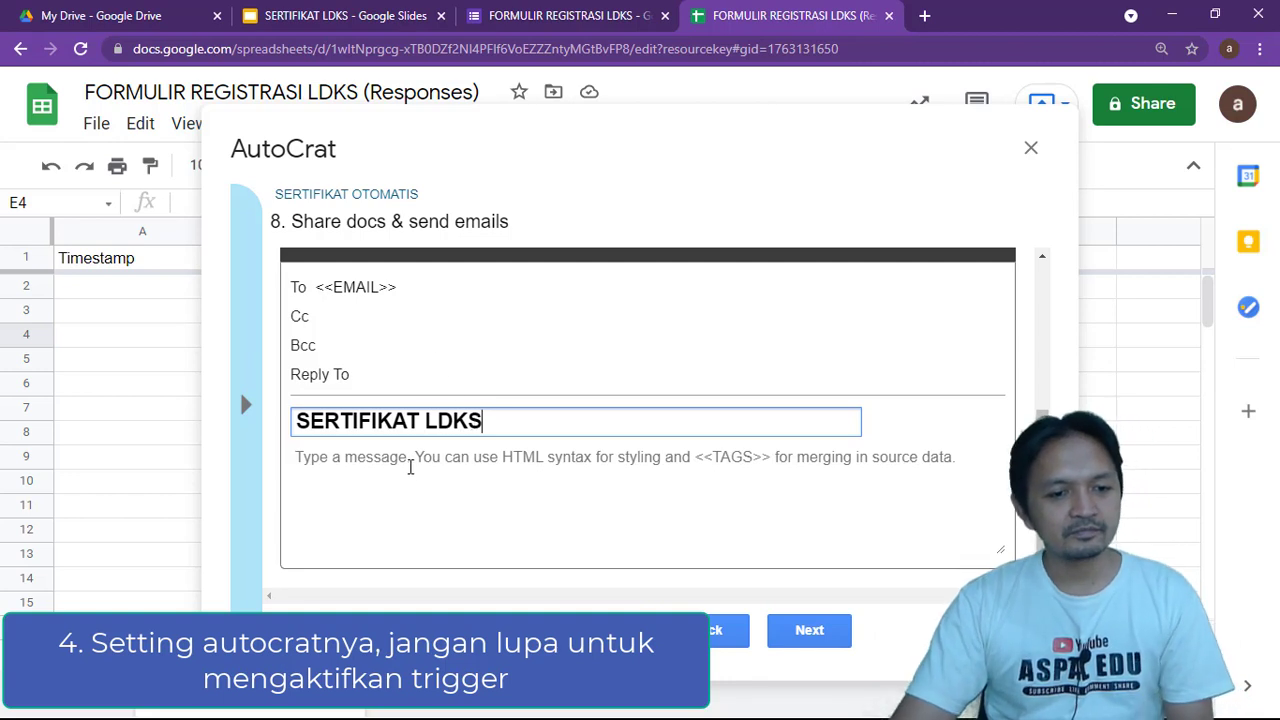
click(408, 460)
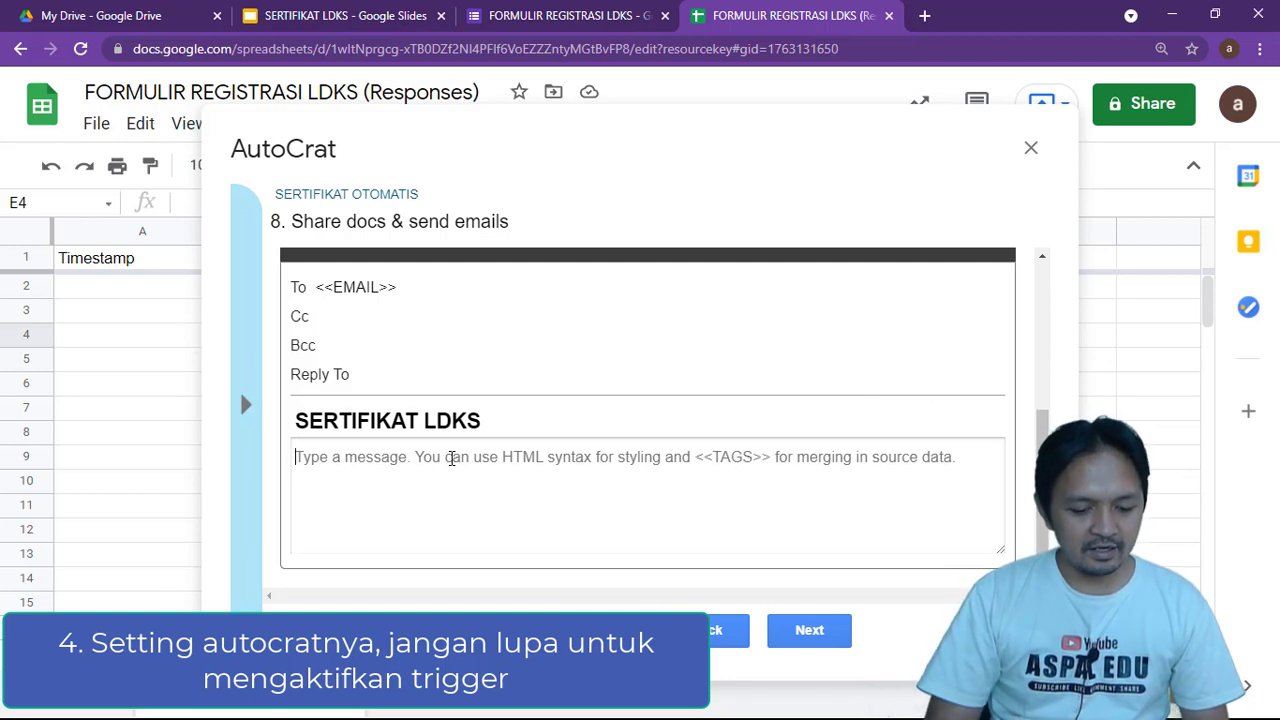
Write the message to <<NAMA>>: 'Berikut ini kami serahkan sertifikat LDKS SMAN 2 Depok Tahun 2021 / 2022'
text(Kepada)
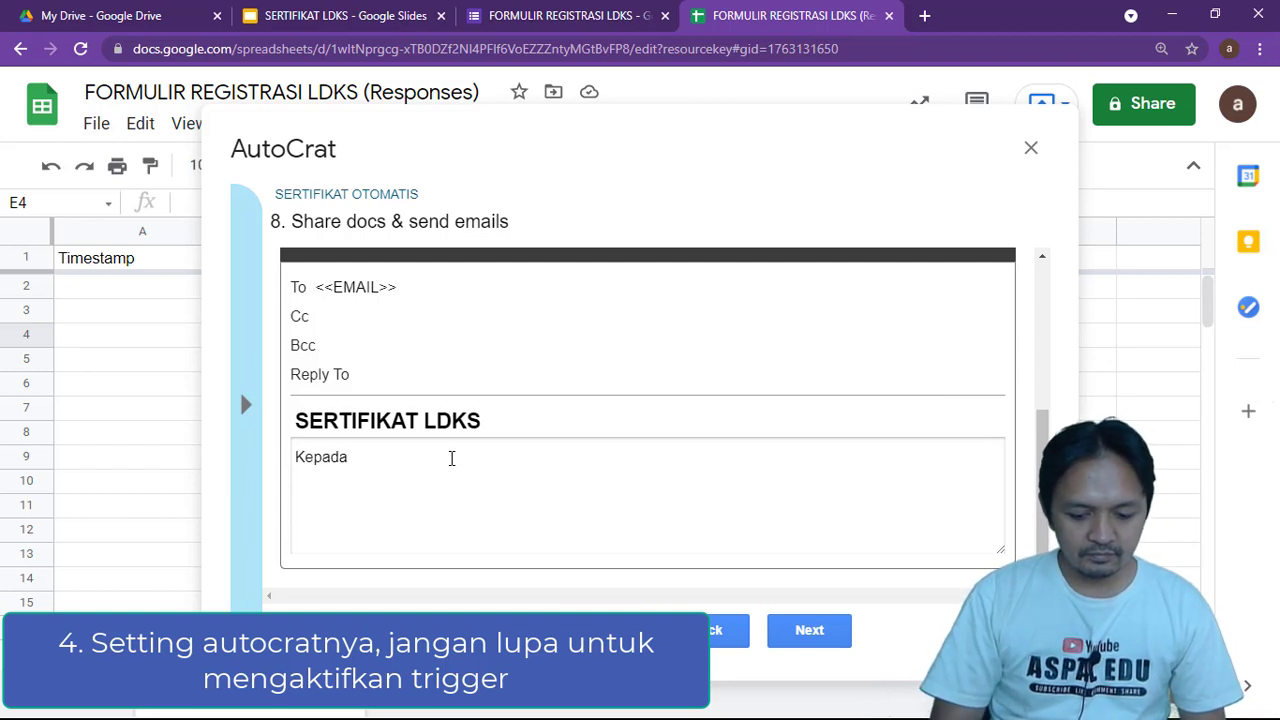
text( <<)
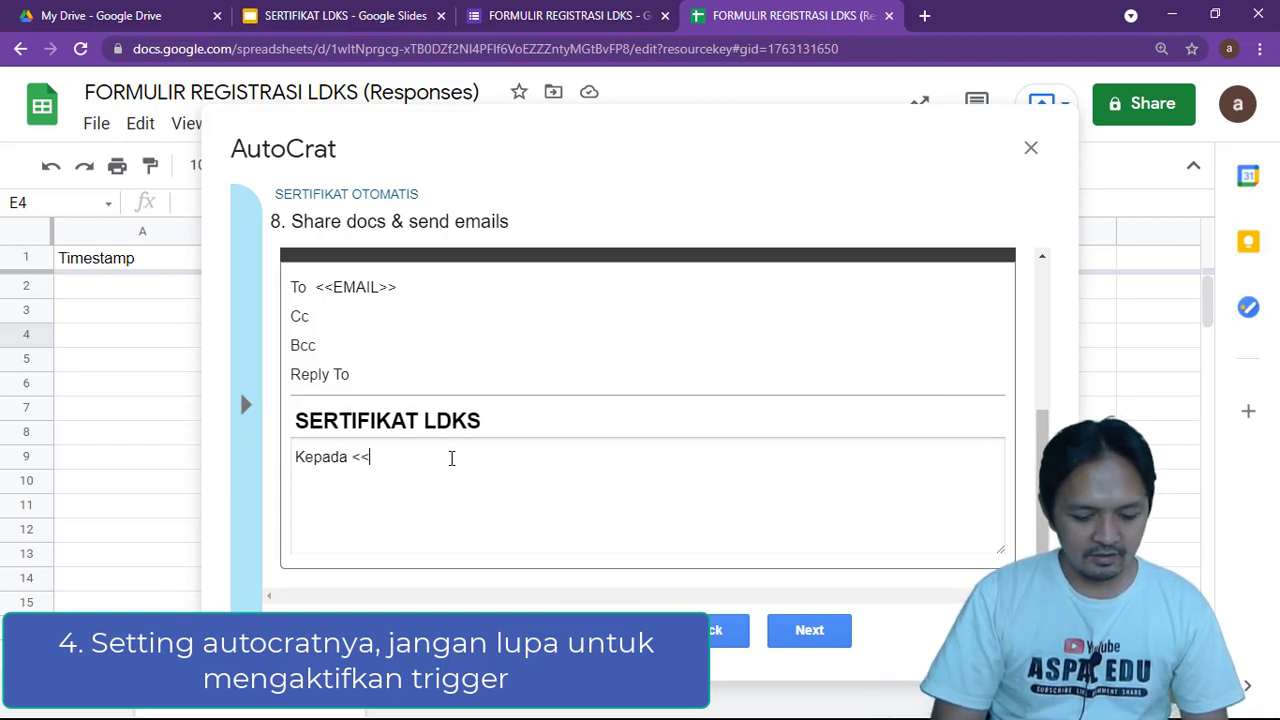
text(NAMA>>)
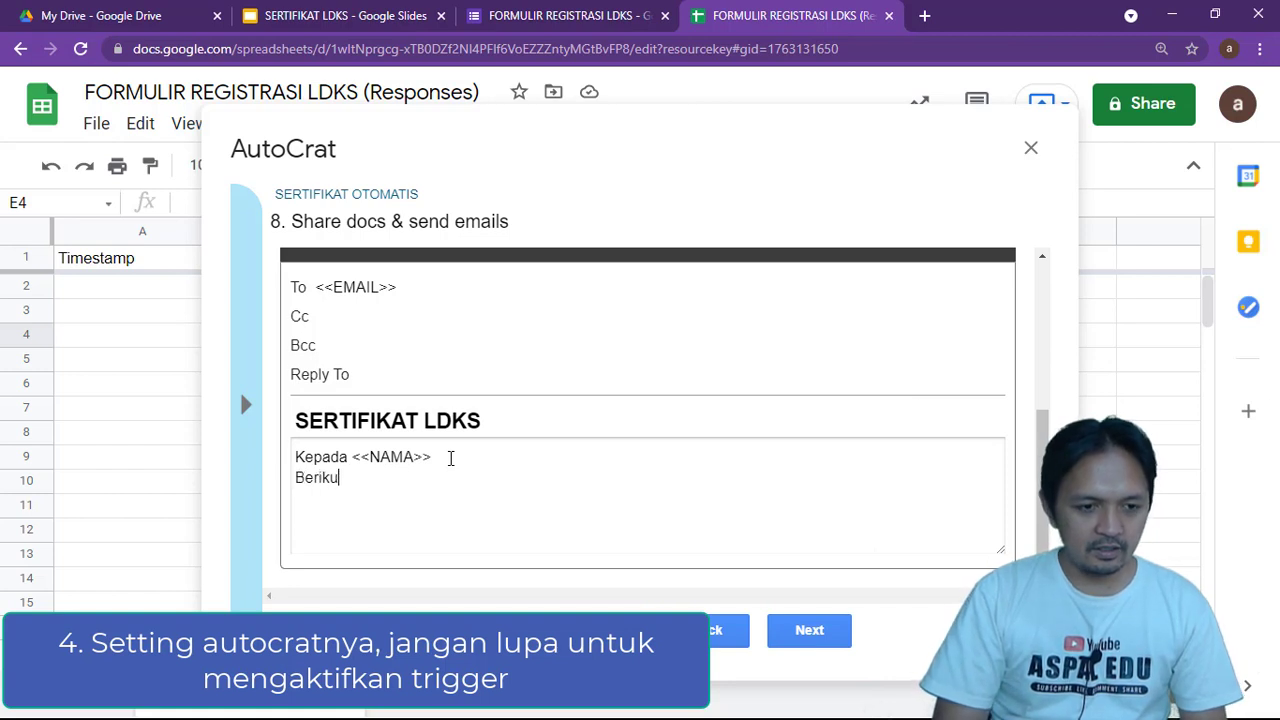
text(ami serah)
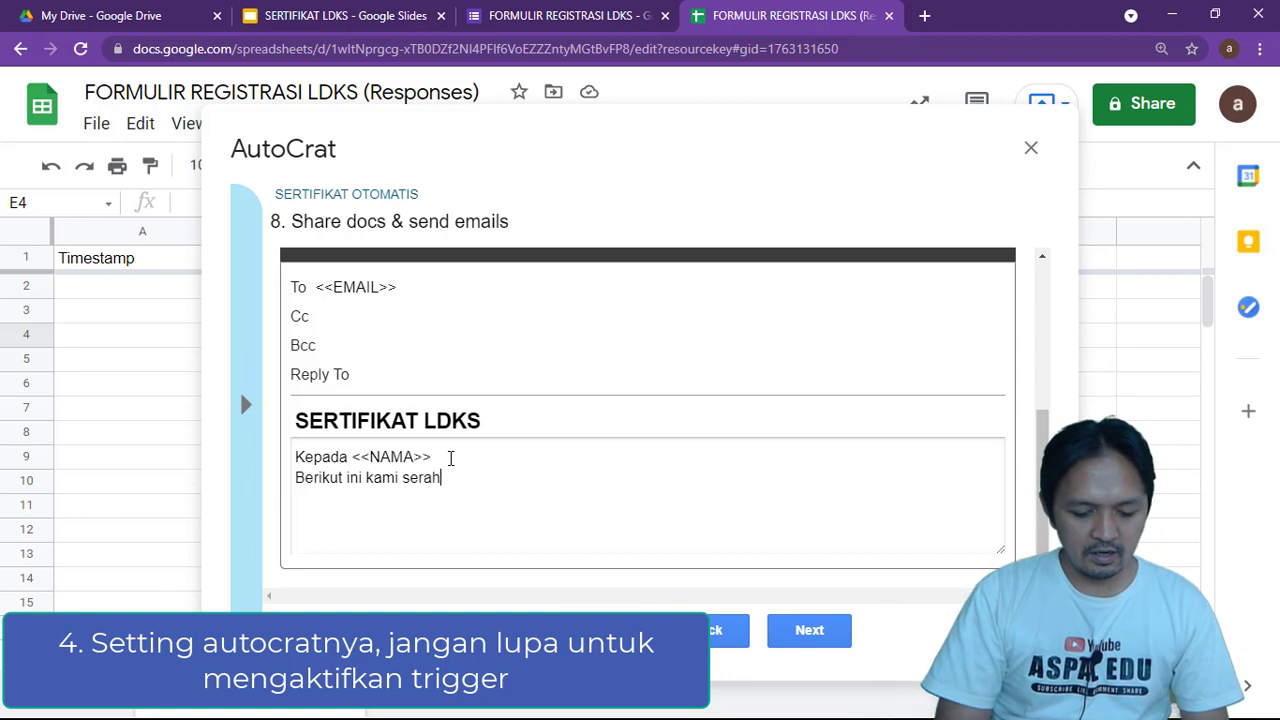
text(kan sertifikat LDKS)
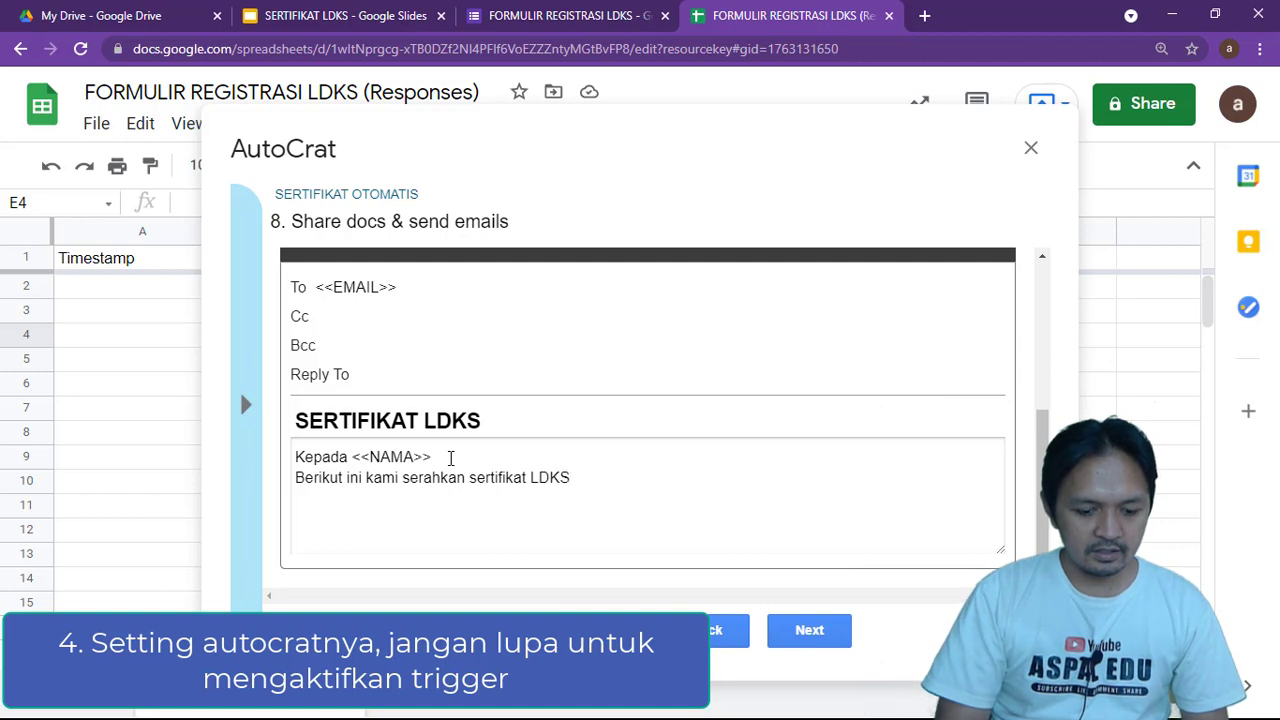
text(SMAN 2 Depok Tahu)
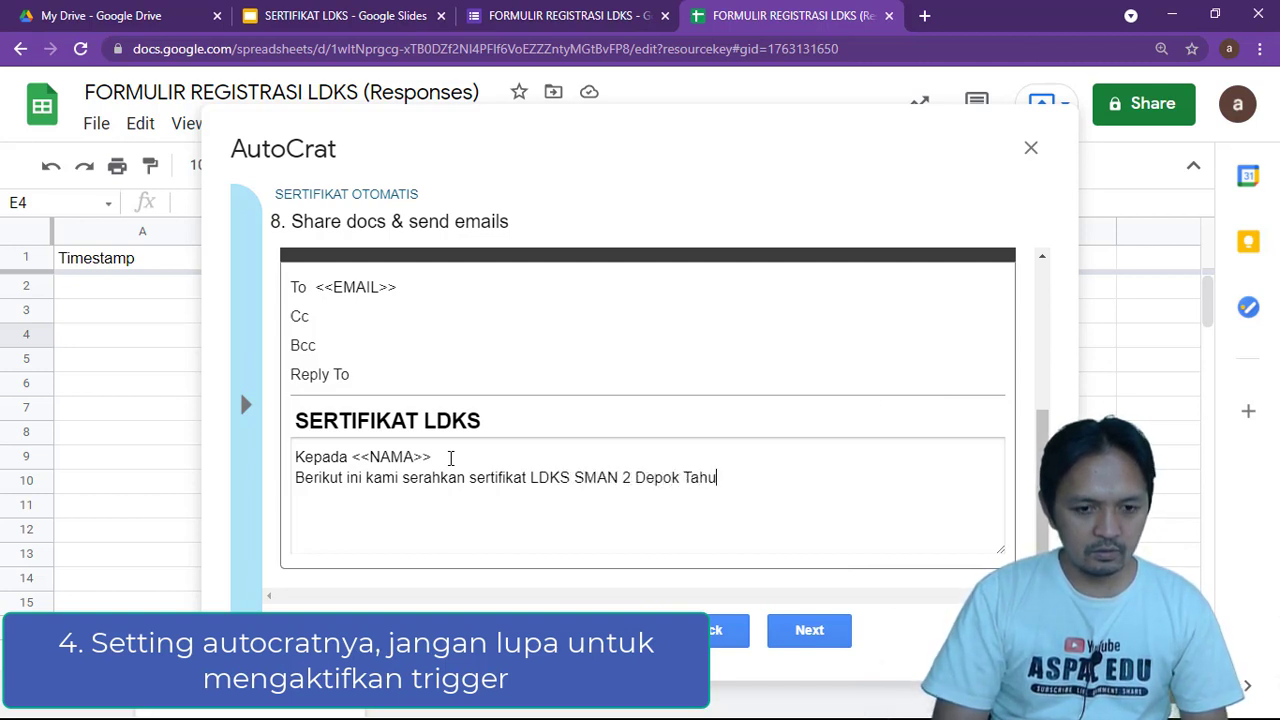
text(n 2021 / 2022)
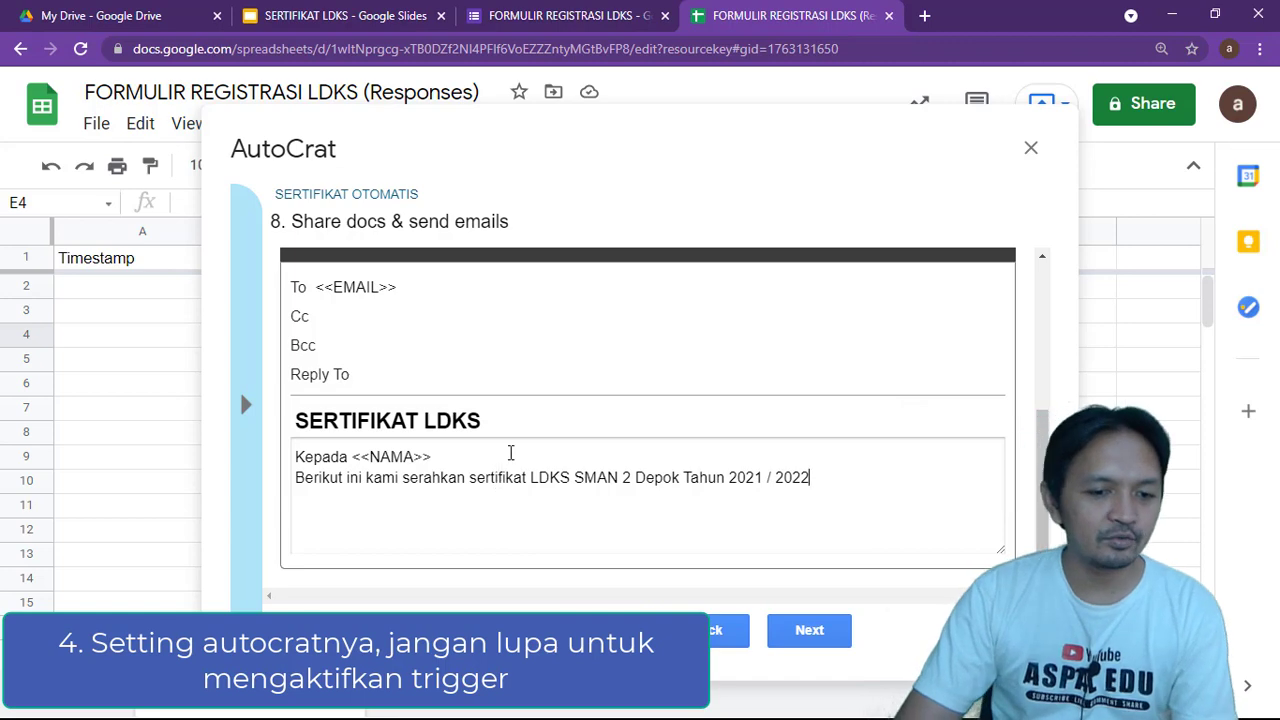
scroll(510, 453, up, 3)
scroll(829, 523, down, 3)
scroll(826, 523, up, 5)
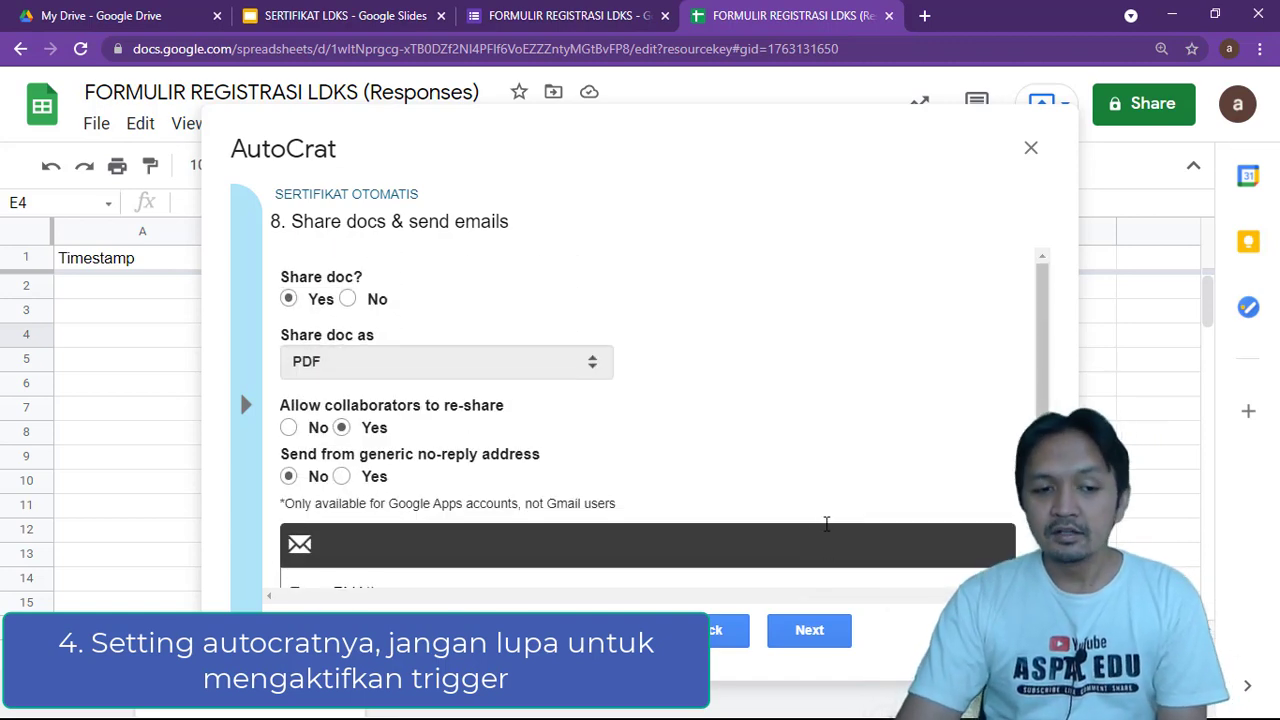
scroll(811, 486, down, 1)
Set the SERTIFIKAT OTOMATIS job to run on form trigger, enable form triggers, and save
click(832, 635)
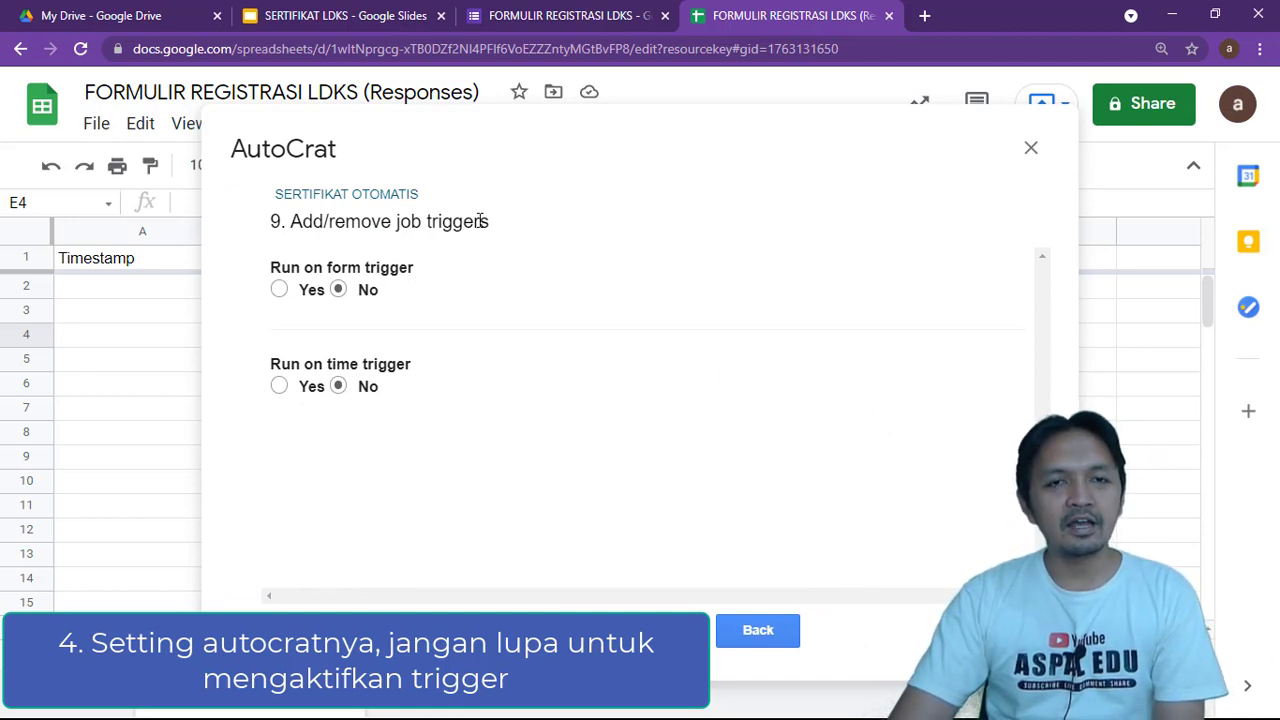
click(280, 290)
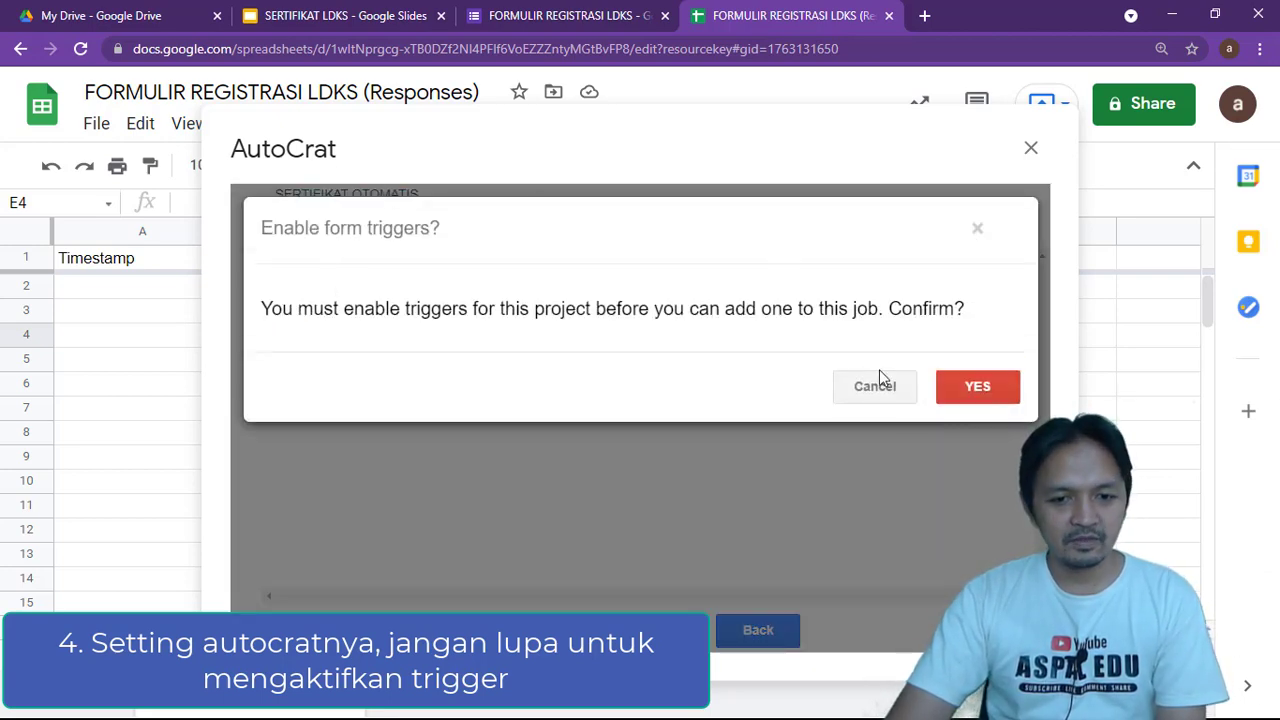
click(978, 389)
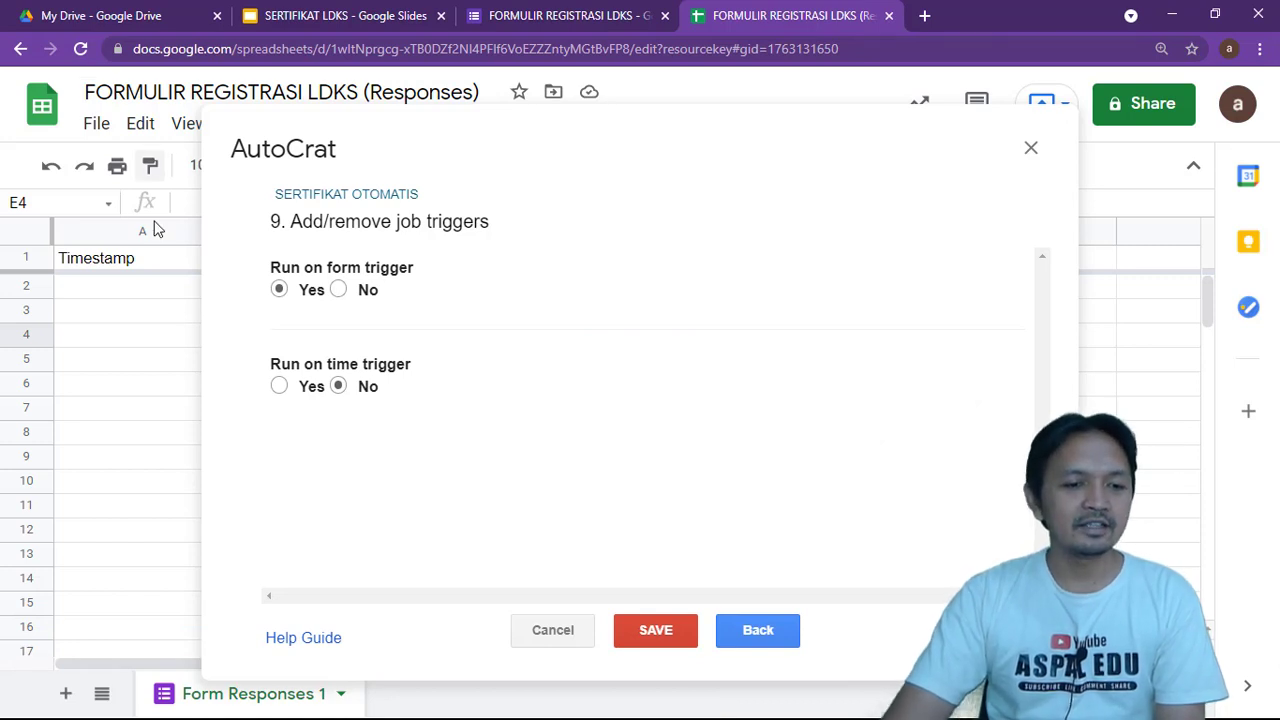
click(641, 648)
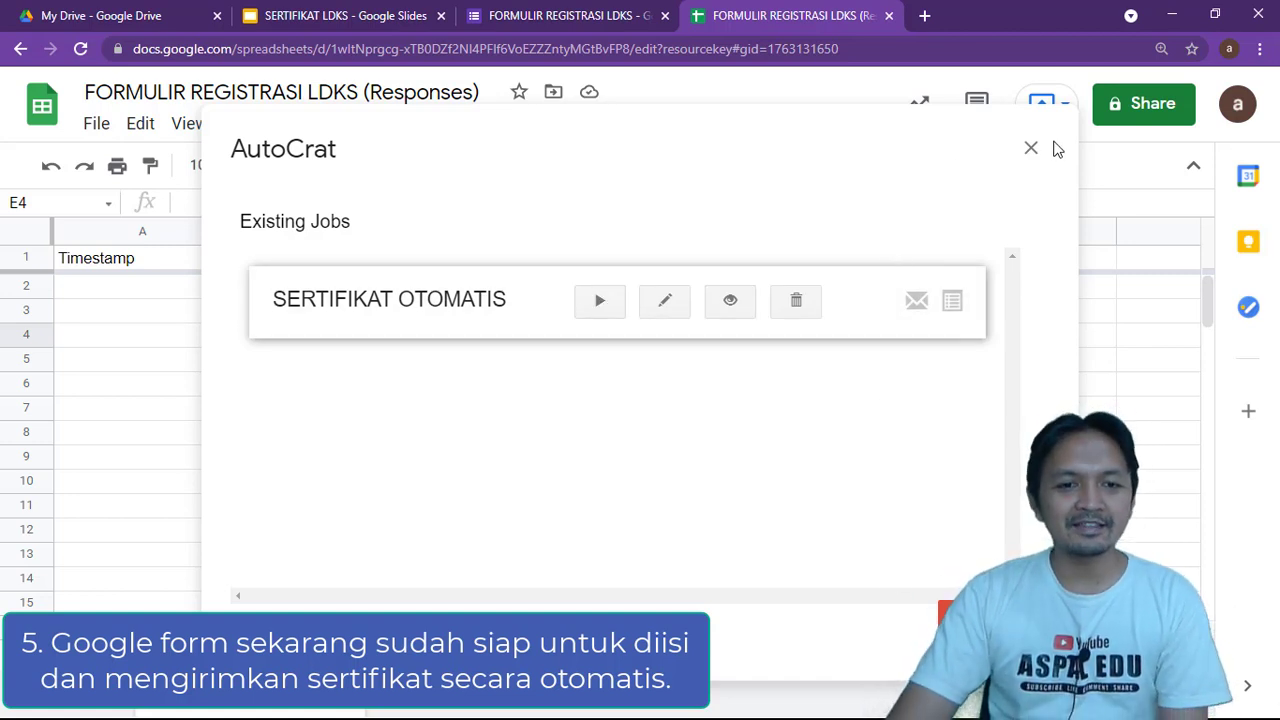
click(553, 15)
Show the FORMULIR REGISTRASI LDKS questions and preview the form as a respondent
click(569, 174)
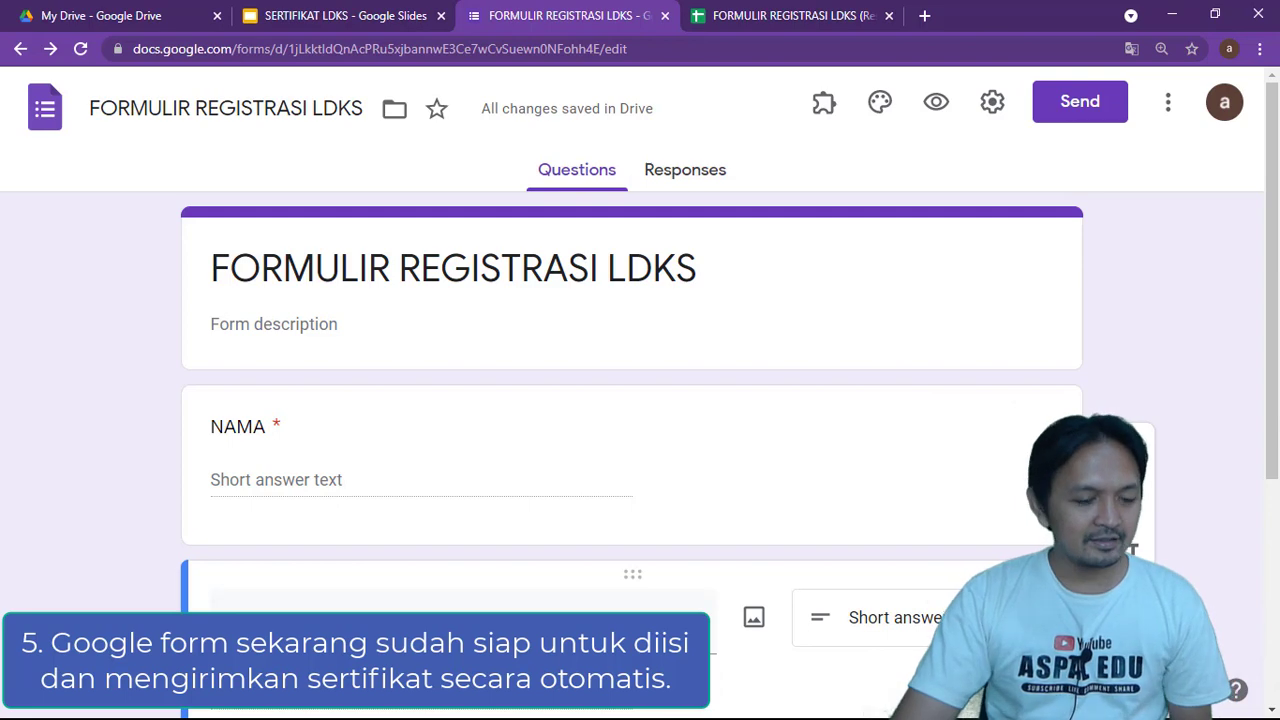
key(super)
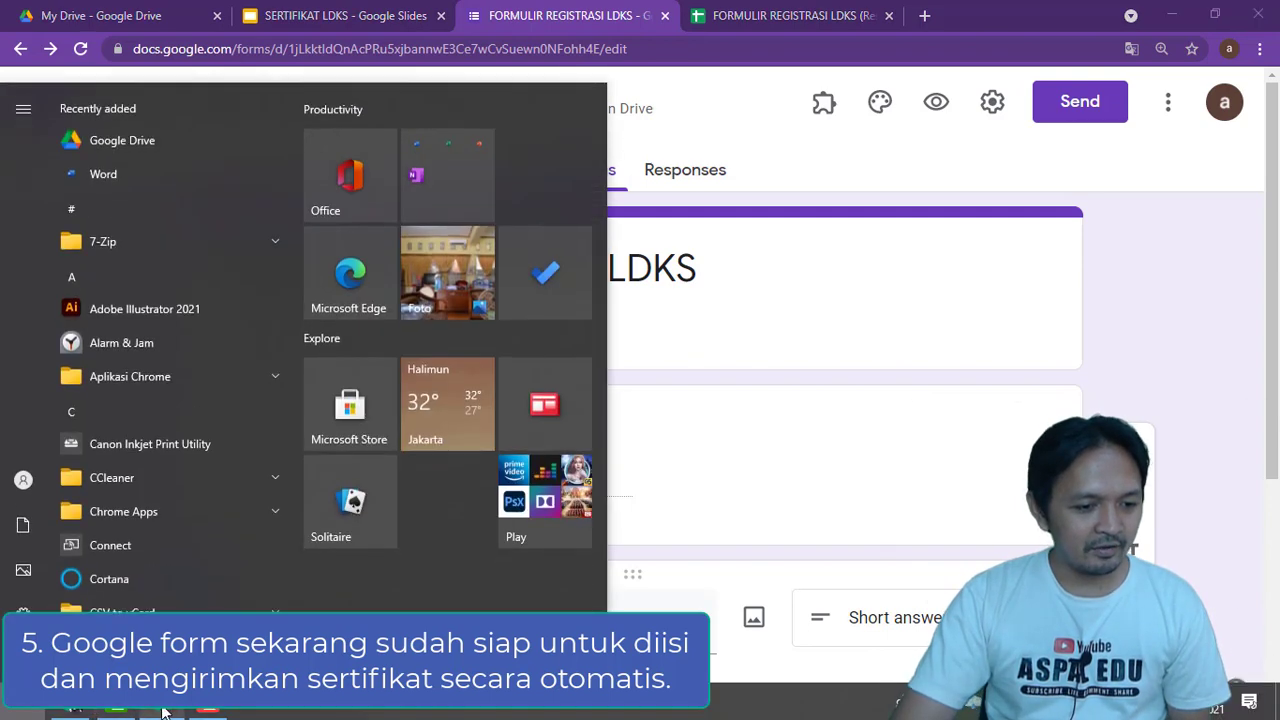
key(super)
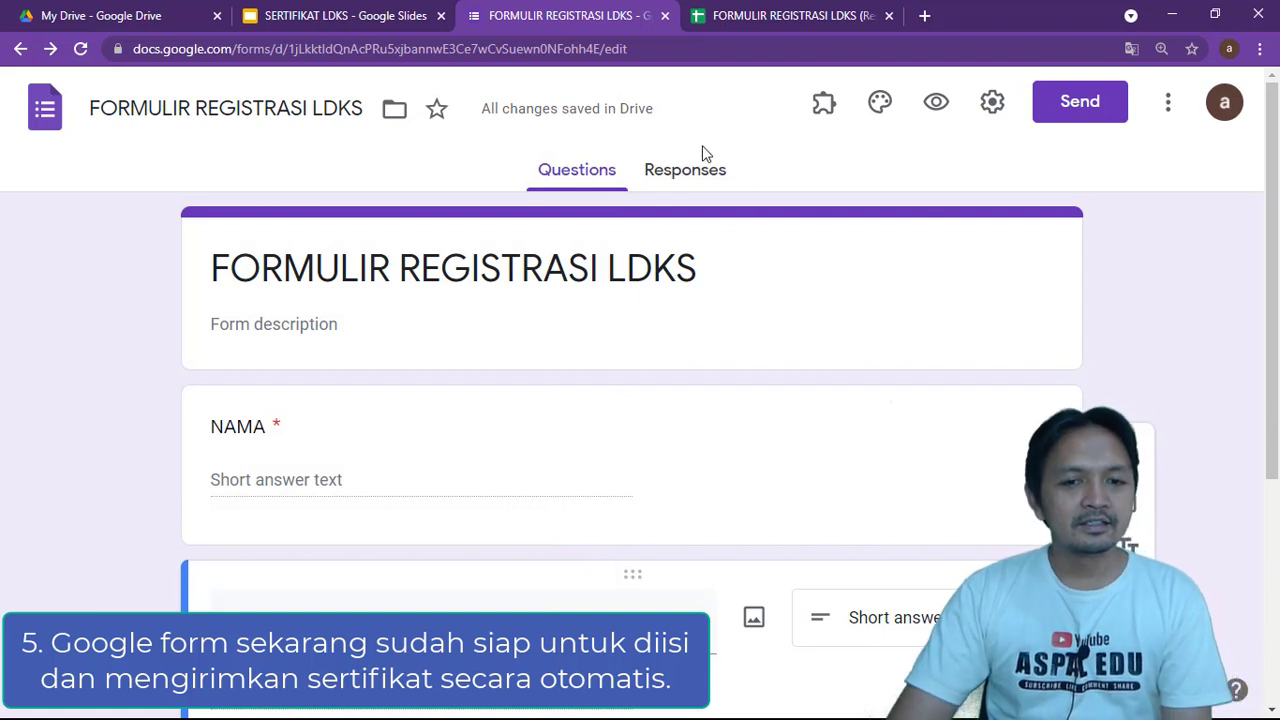
click(937, 104)
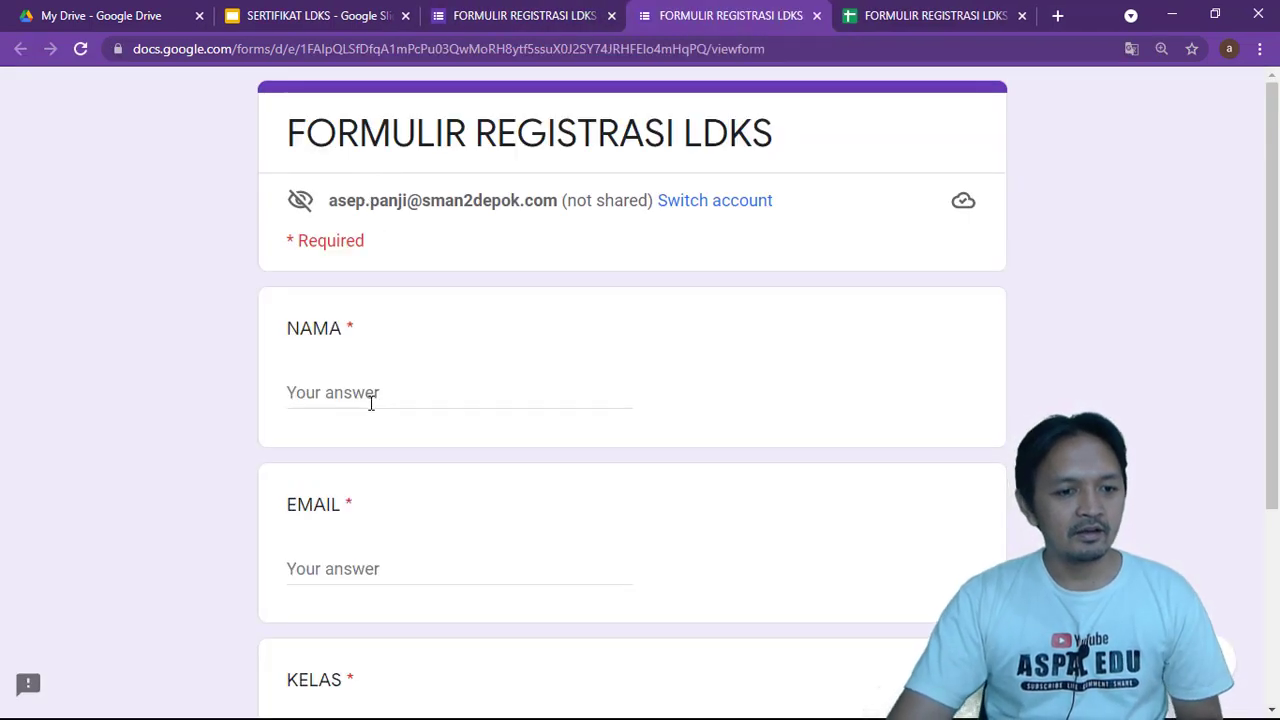
Enter a test respondent's full name in NAMA and their e-mail address in EMAIL
click(371, 402)
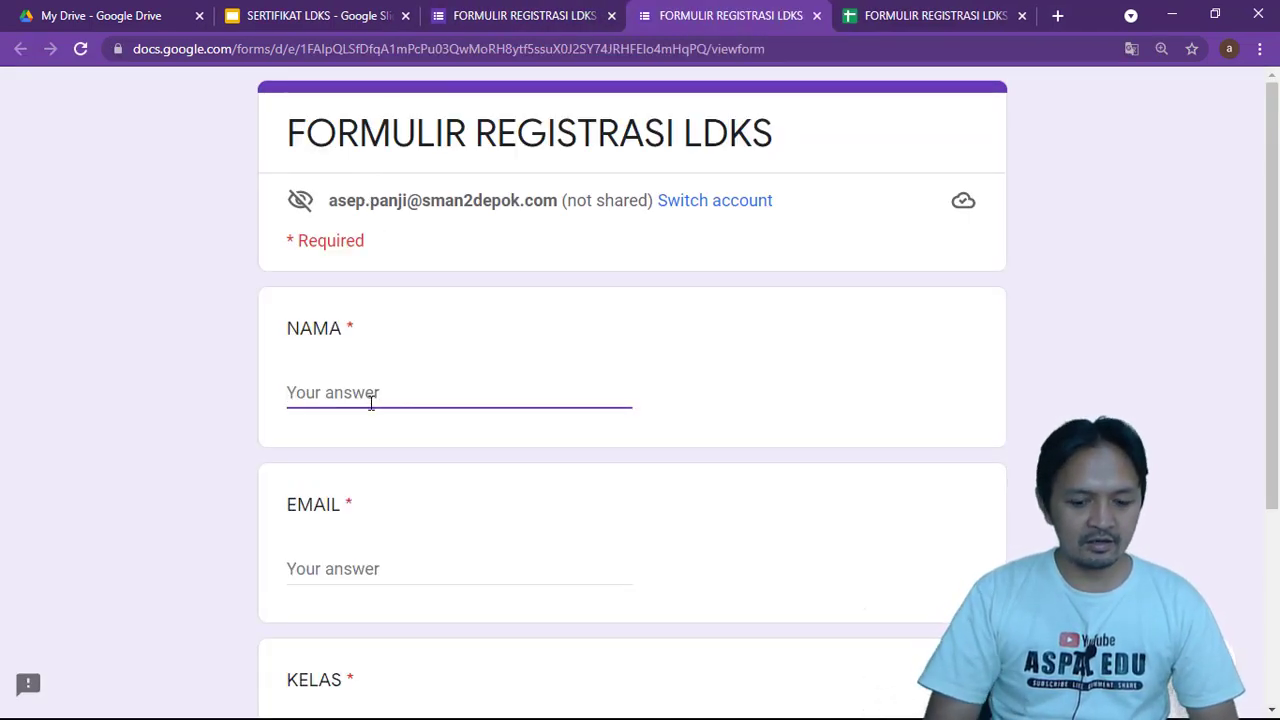
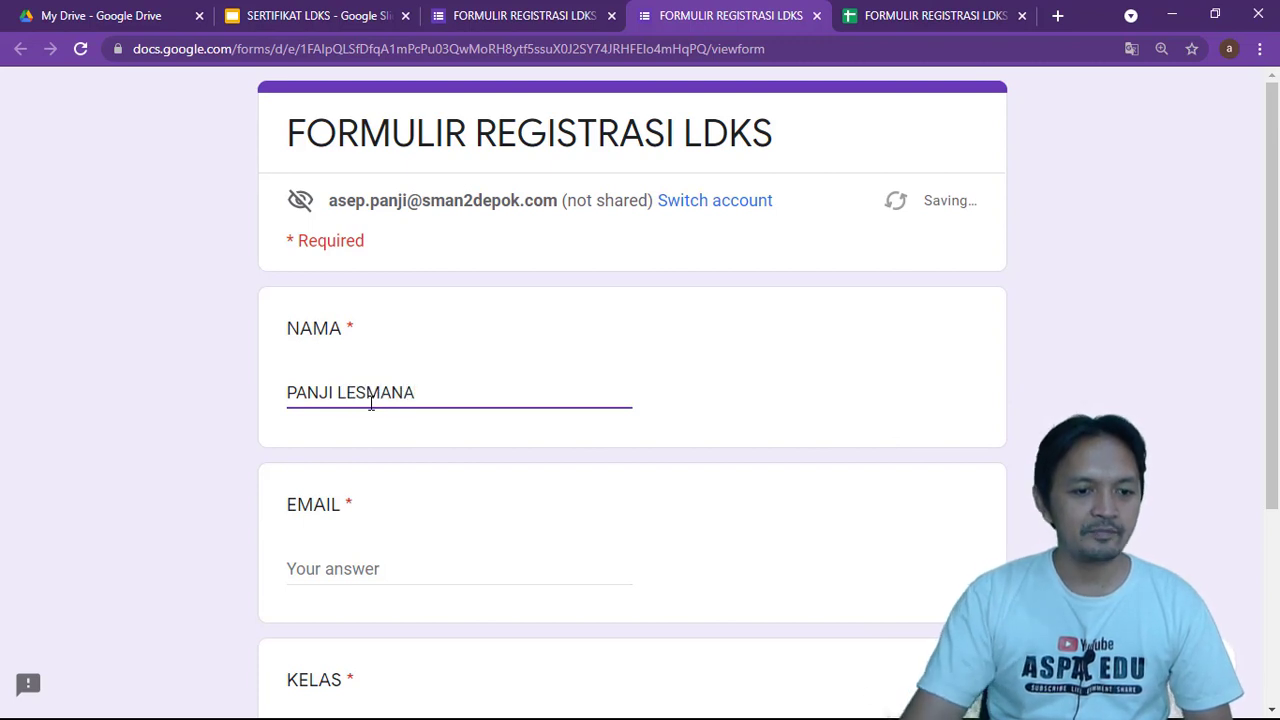
click(343, 570)
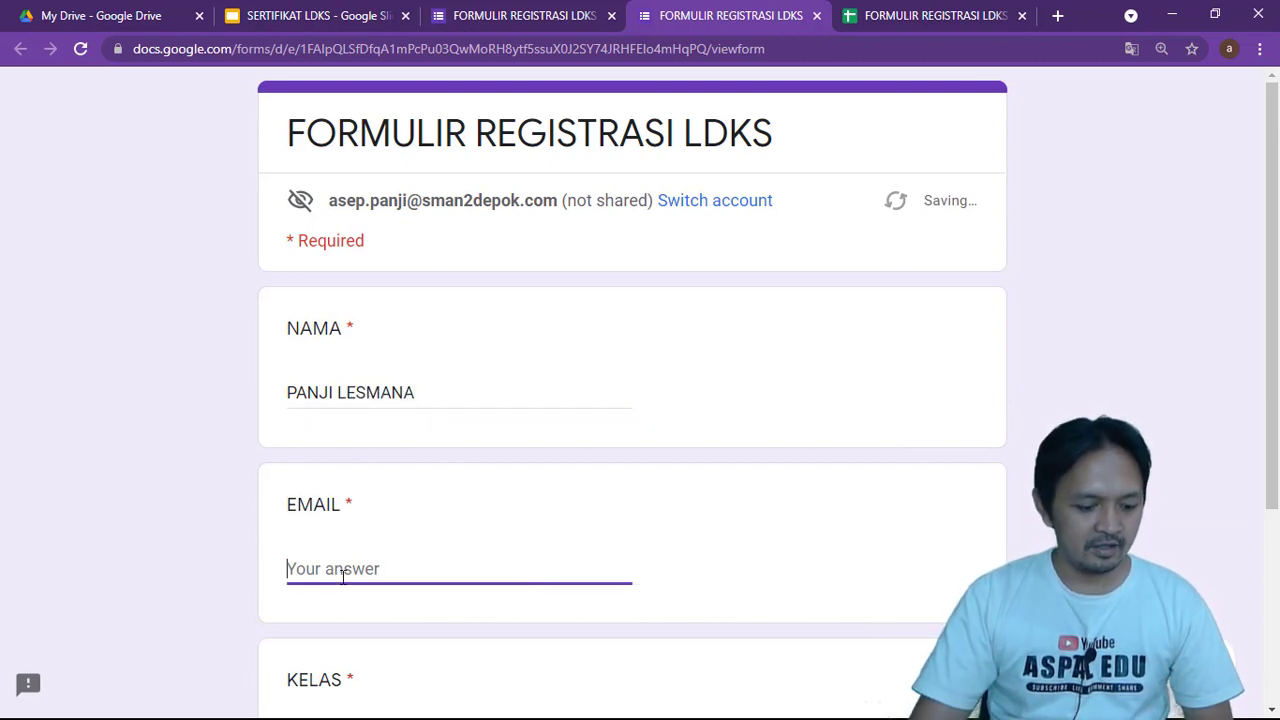
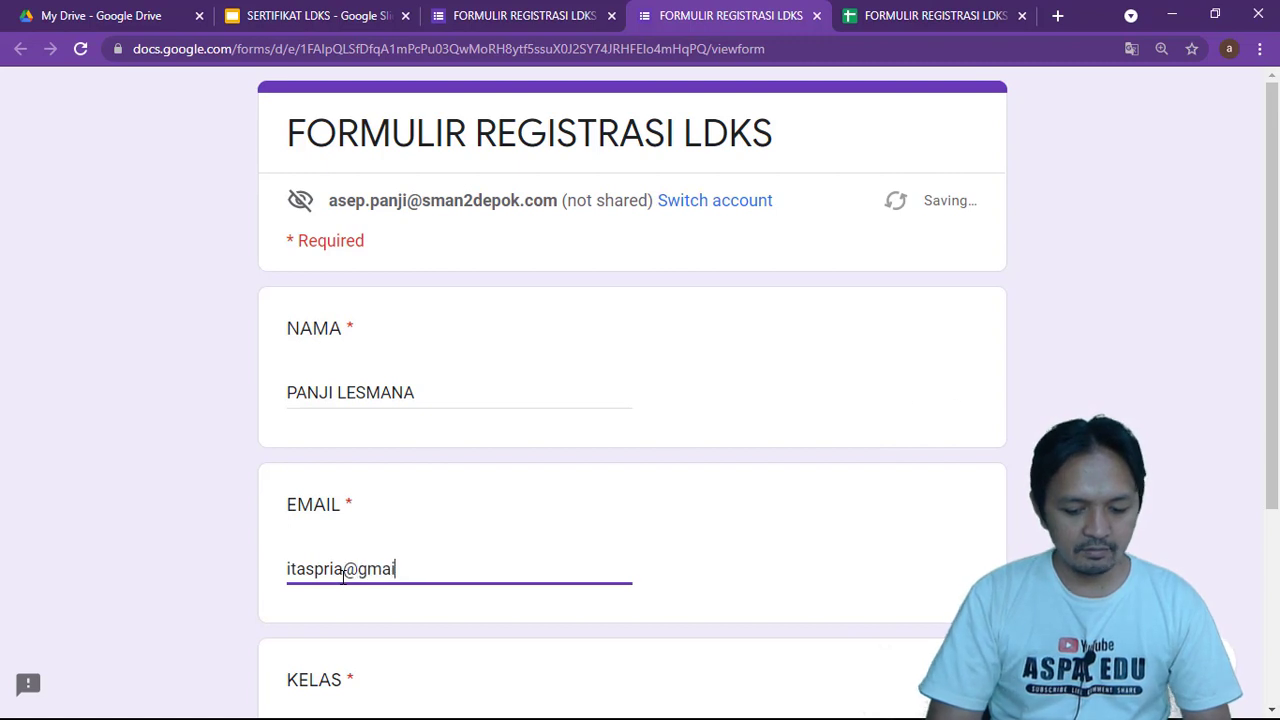
Choose Option 1 under KELAS and submit the test response
scroll(284, 567, down, 2)
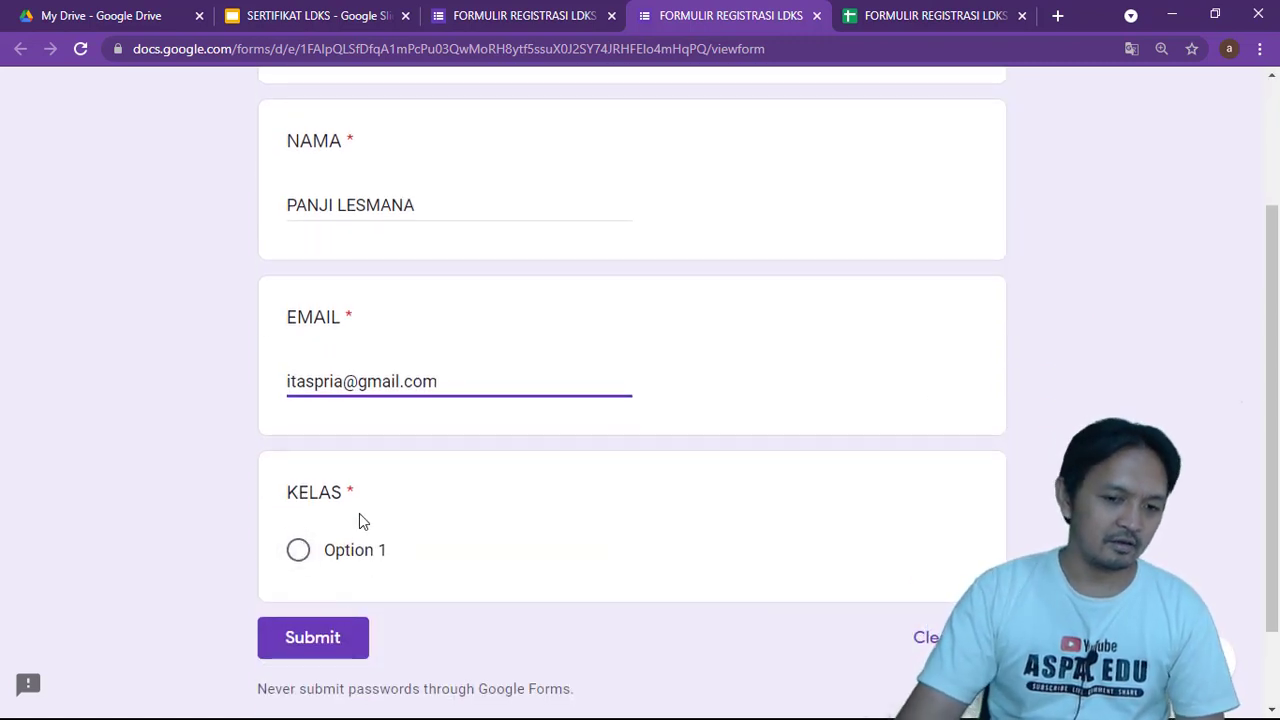
click(299, 551)
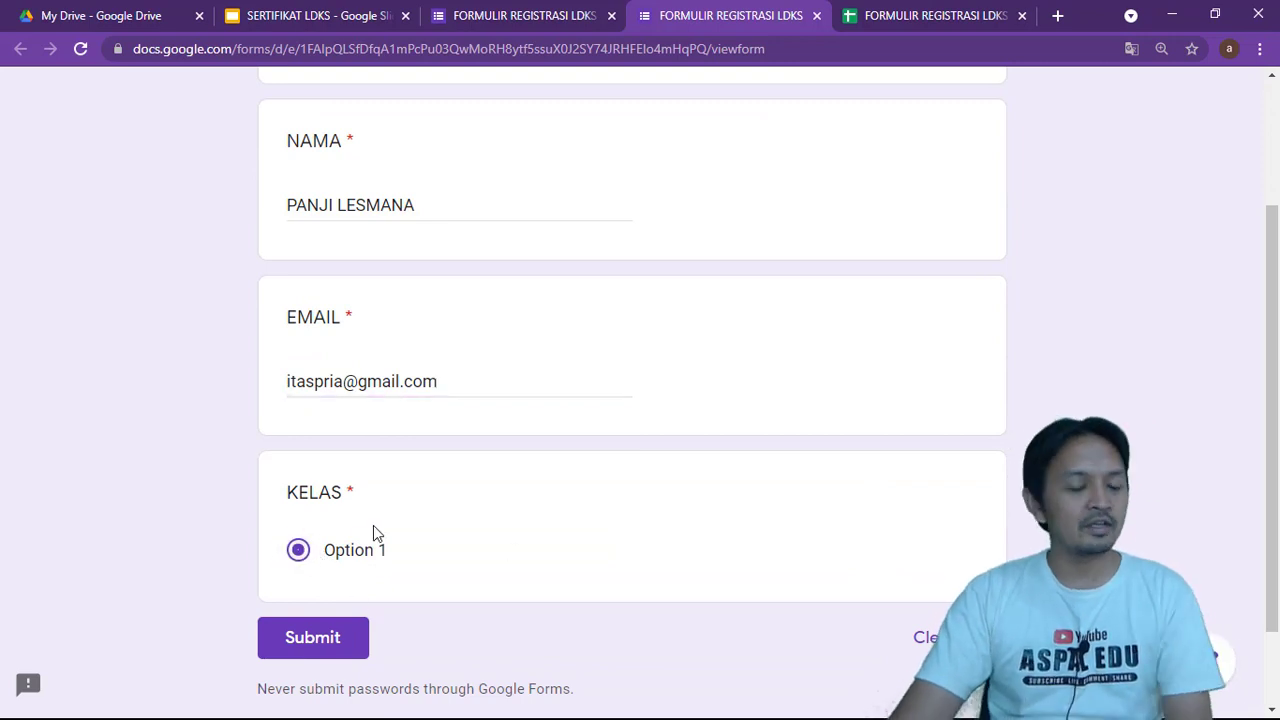
scroll(545, 524, up, 1)
scroll(543, 523, up, 2)
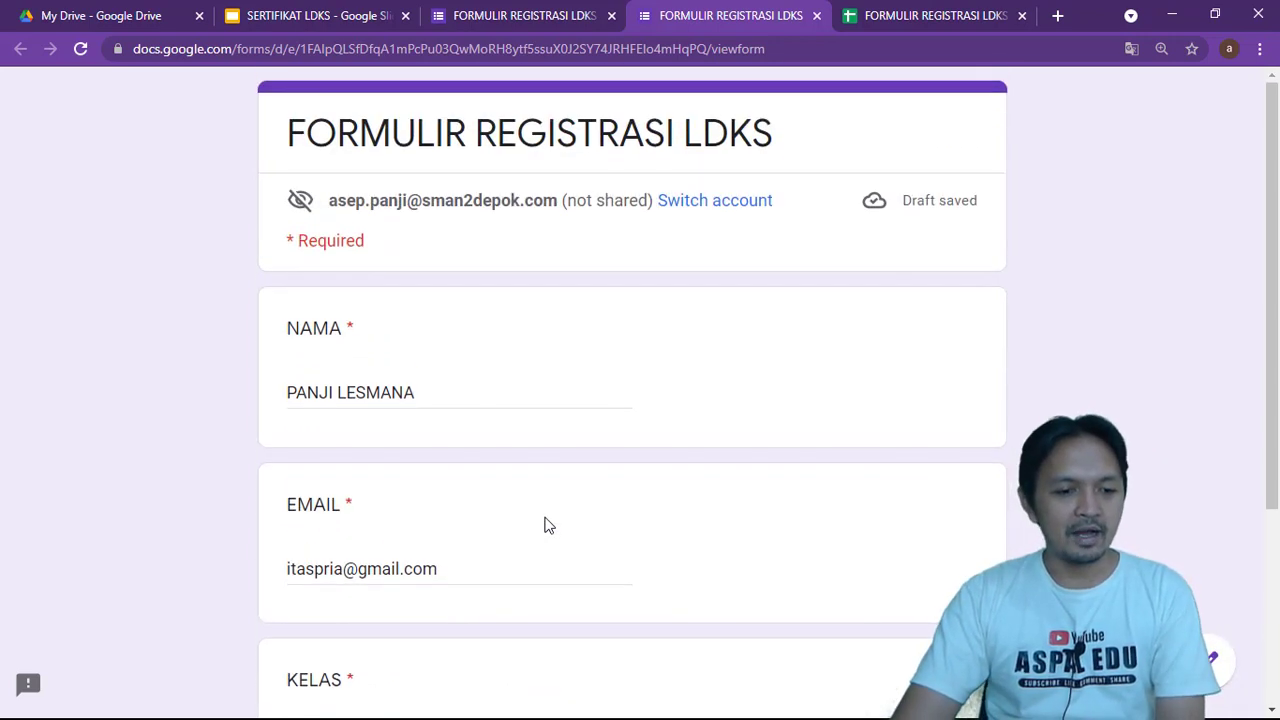
scroll(548, 528, down, 2)
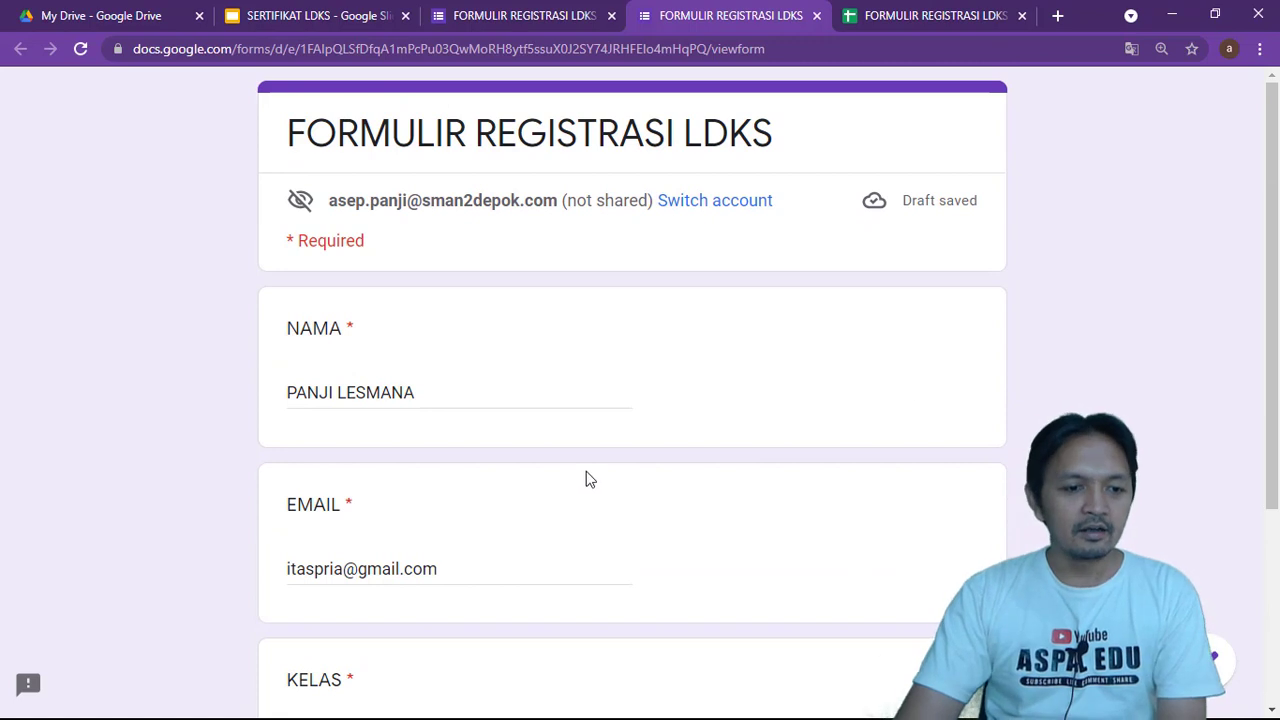
scroll(586, 471, down, 3)
scroll(526, 541, up, 3)
scroll(530, 549, down, 2)
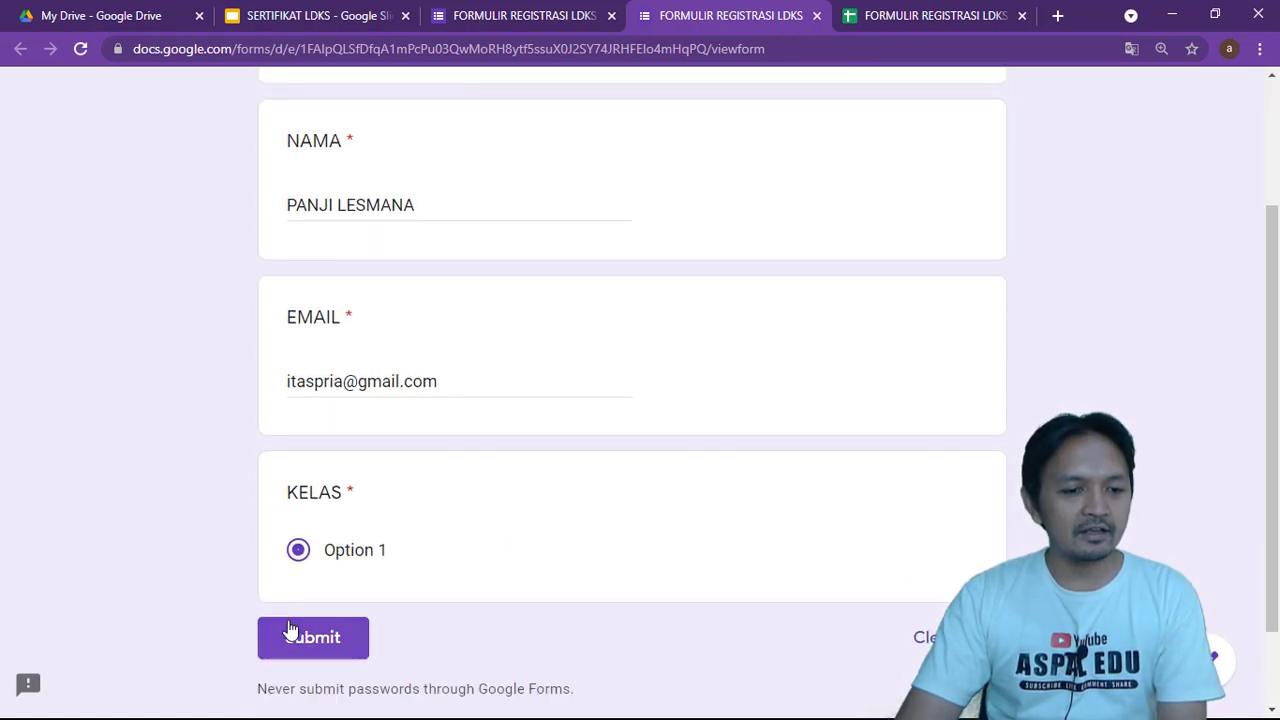
click(330, 641)
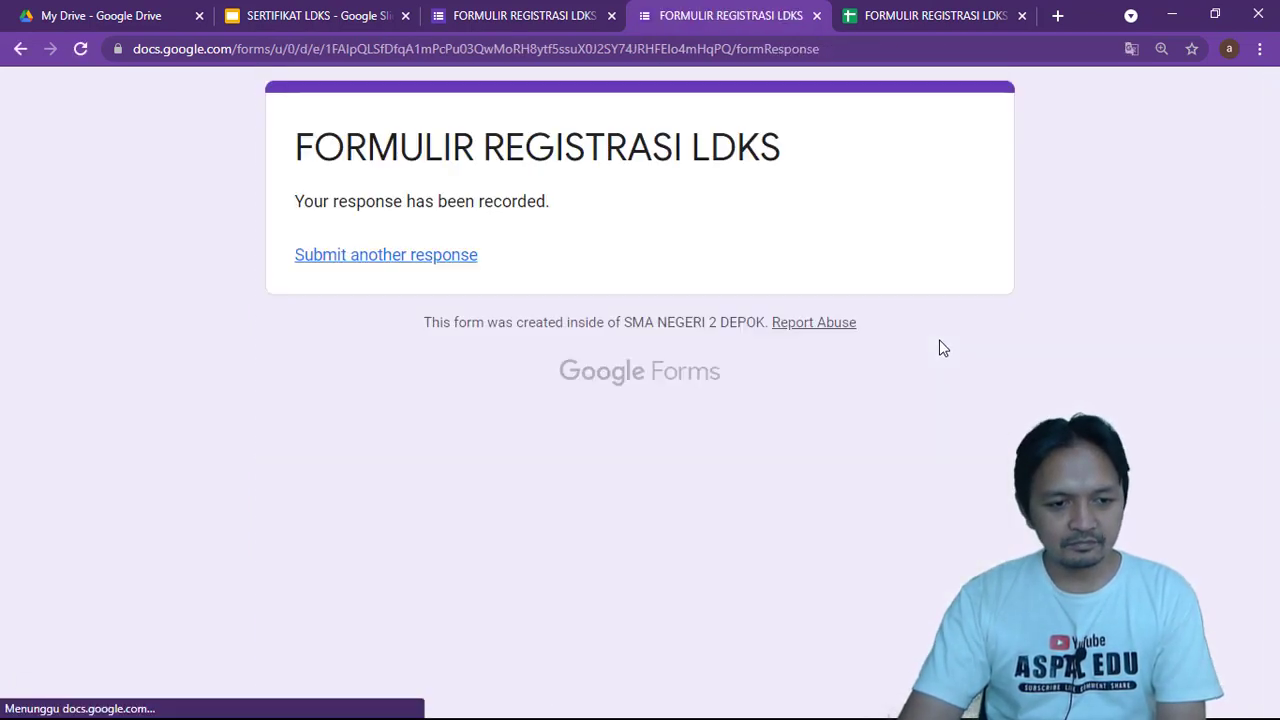